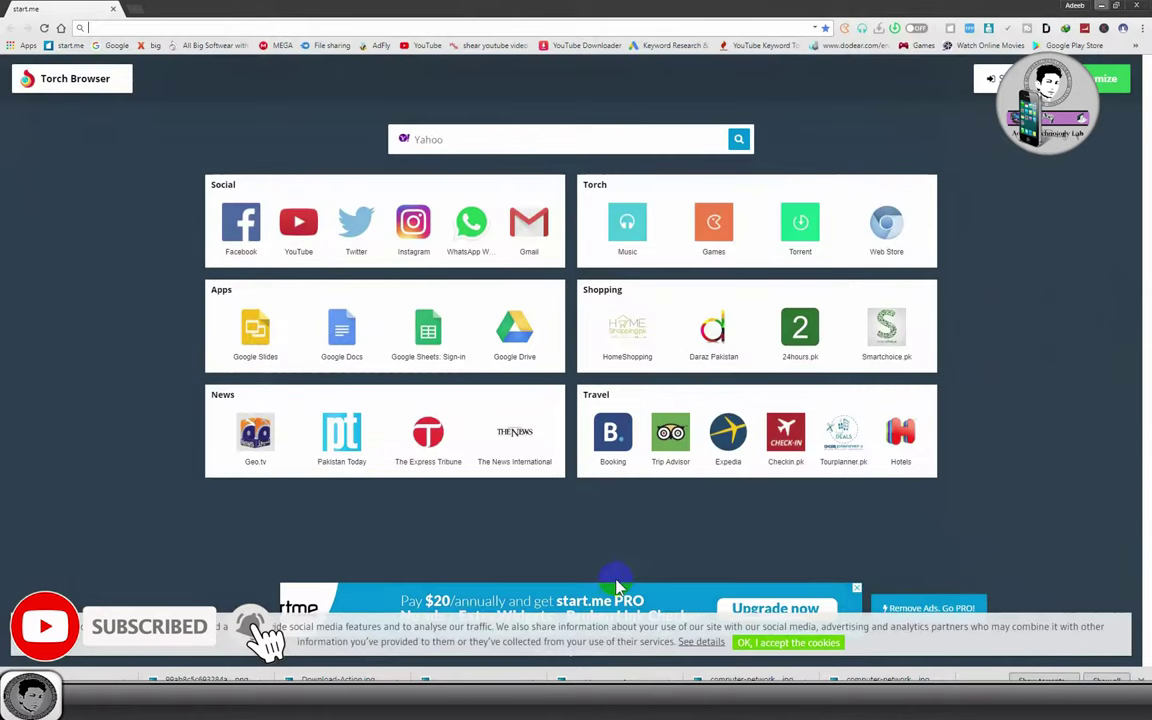
# Load the Photoshop shapes website in Torch Browser's address bar.
pyautogui.click(185, 28)
pyautogui.write('sa')
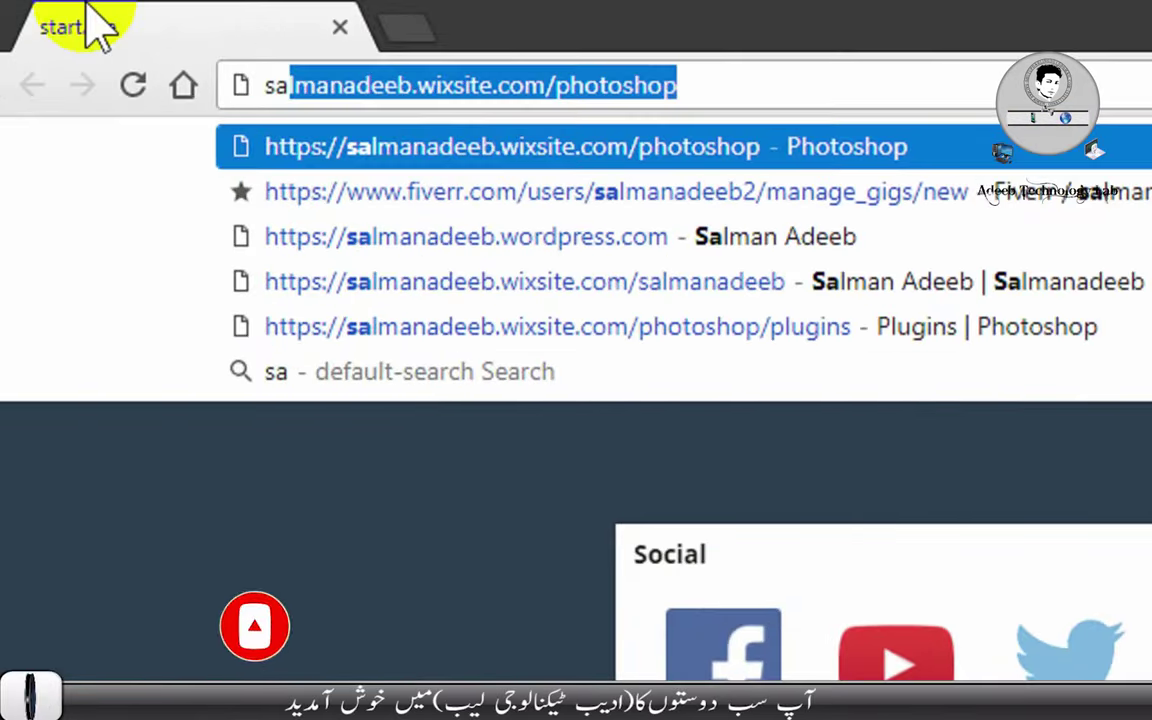
pyautogui.press('End')
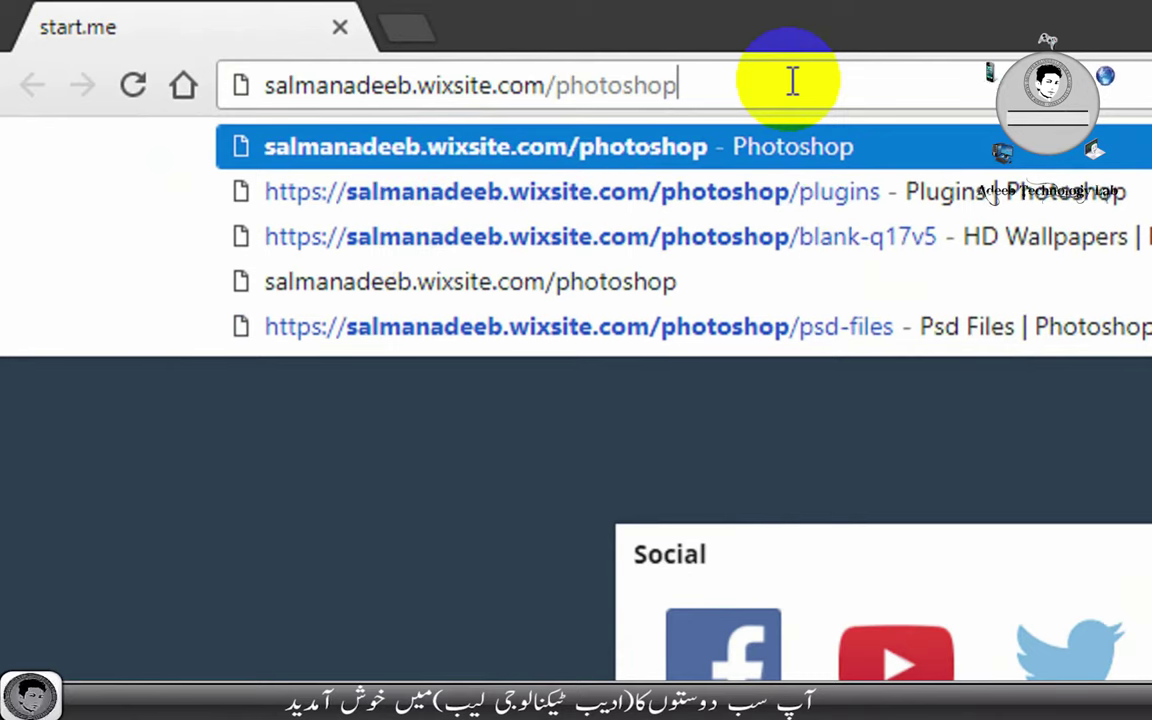
pyautogui.press('Return')
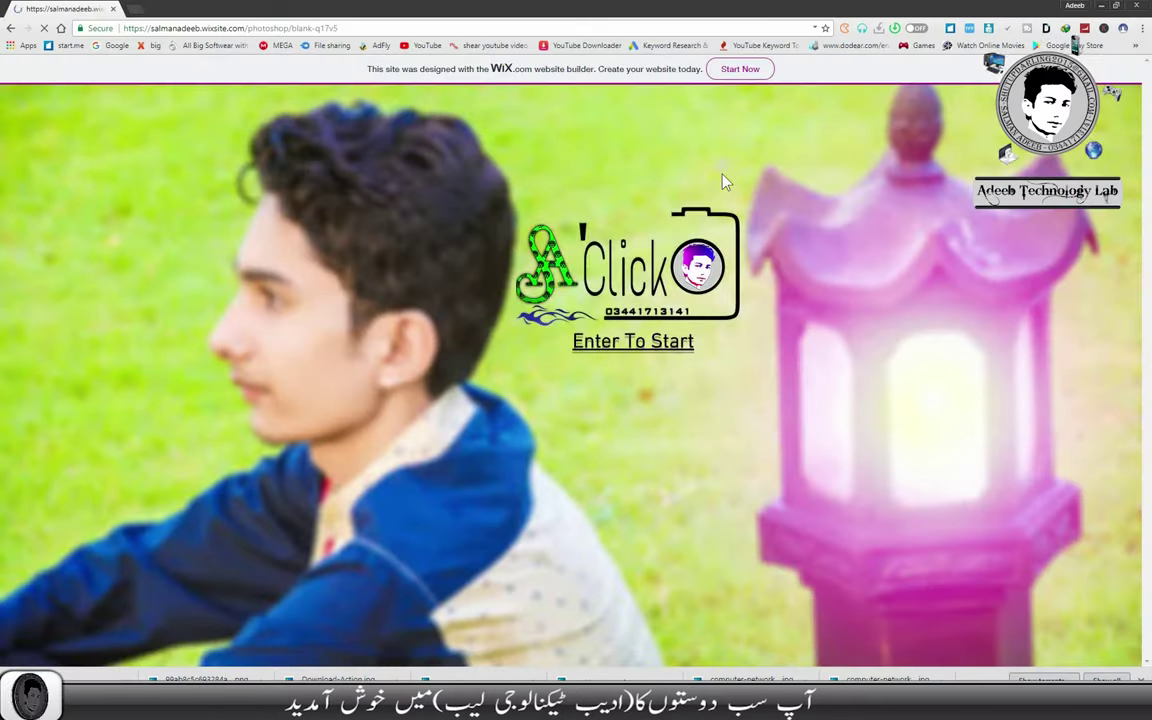
# Go to the Plugins page, dismiss the Facebook popup, and scroll to 'All Heart Shapes in one File.jpg'.
pyautogui.click(720, 176)
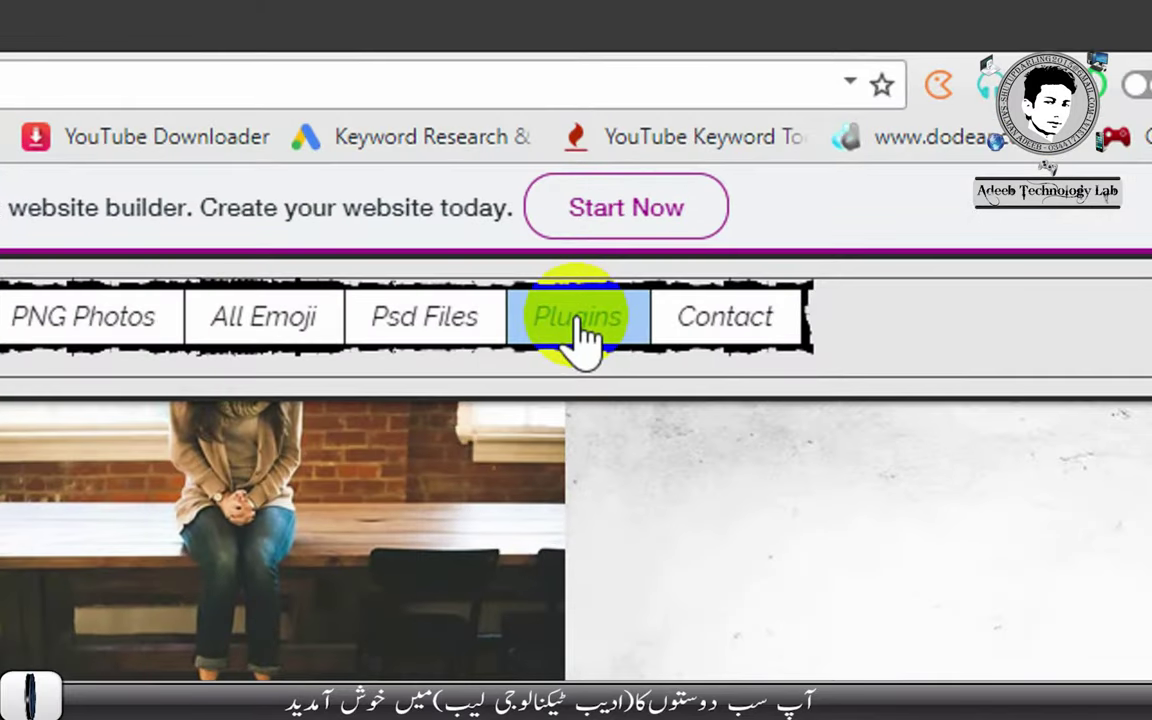
pyautogui.click(580, 320)
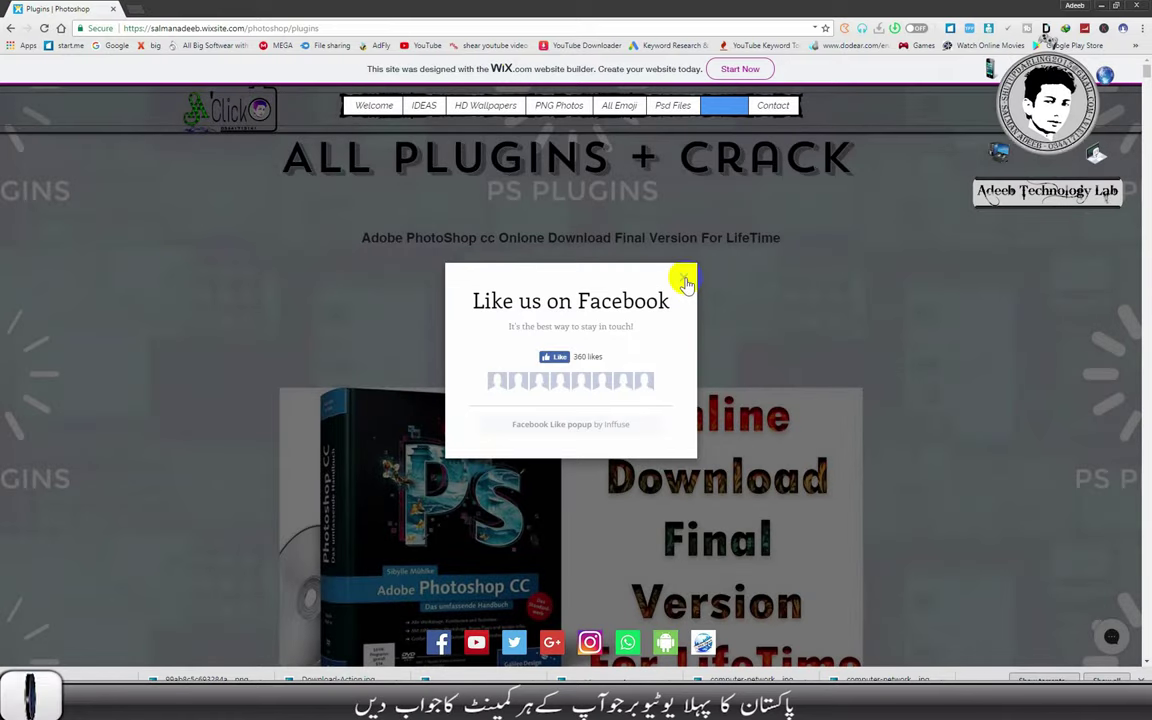
pyautogui.click(686, 280)
pyautogui.scroll(-10, 766, 301)
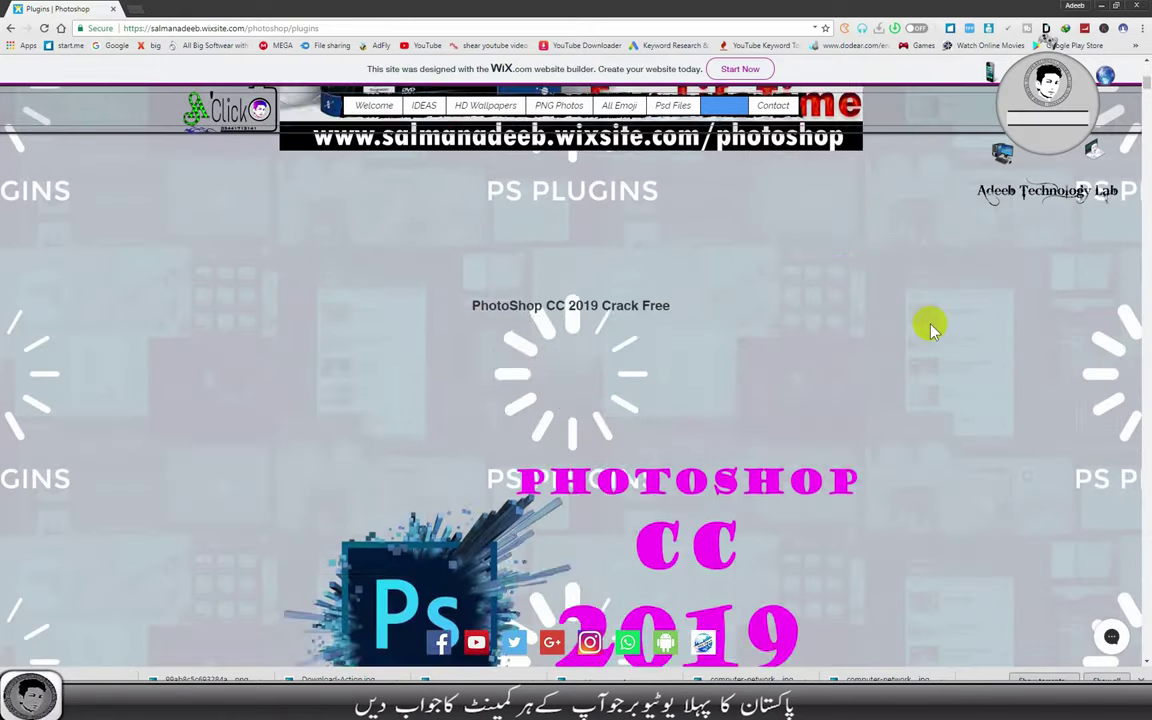
pyautogui.scroll(-4, 930, 328)
pyautogui.scroll(-5, 930, 322)
pyautogui.scroll(-5, 930, 322)
pyautogui.scroll(-5, 930, 318)
pyautogui.scroll(-5, 930, 318)
pyautogui.scroll(-5, 930, 316)
pyautogui.scroll(-5, 930, 315)
pyautogui.scroll(-5, 930, 313)
pyautogui.scroll(-5, 932, 312)
pyautogui.scroll(-5, 930, 313)
pyautogui.scroll(-5, 930, 313)
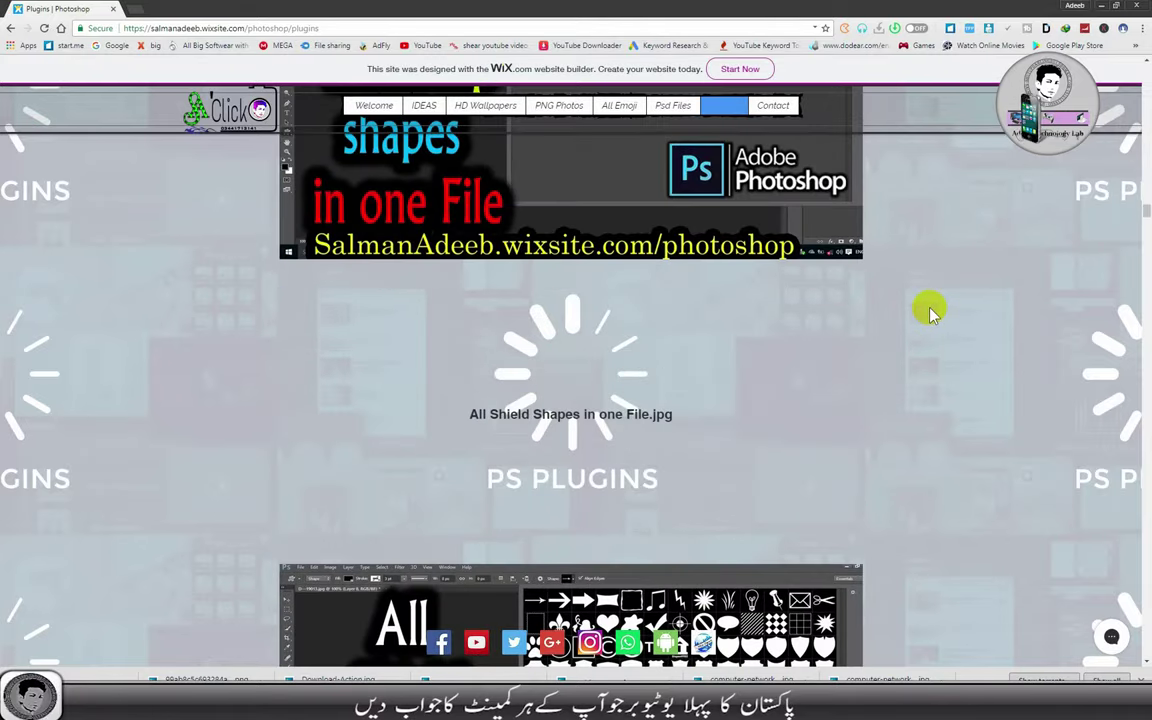
pyautogui.scroll(-5, 930, 313)
pyautogui.scroll(-4, 930, 313)
pyautogui.scroll(-4, 930, 313)
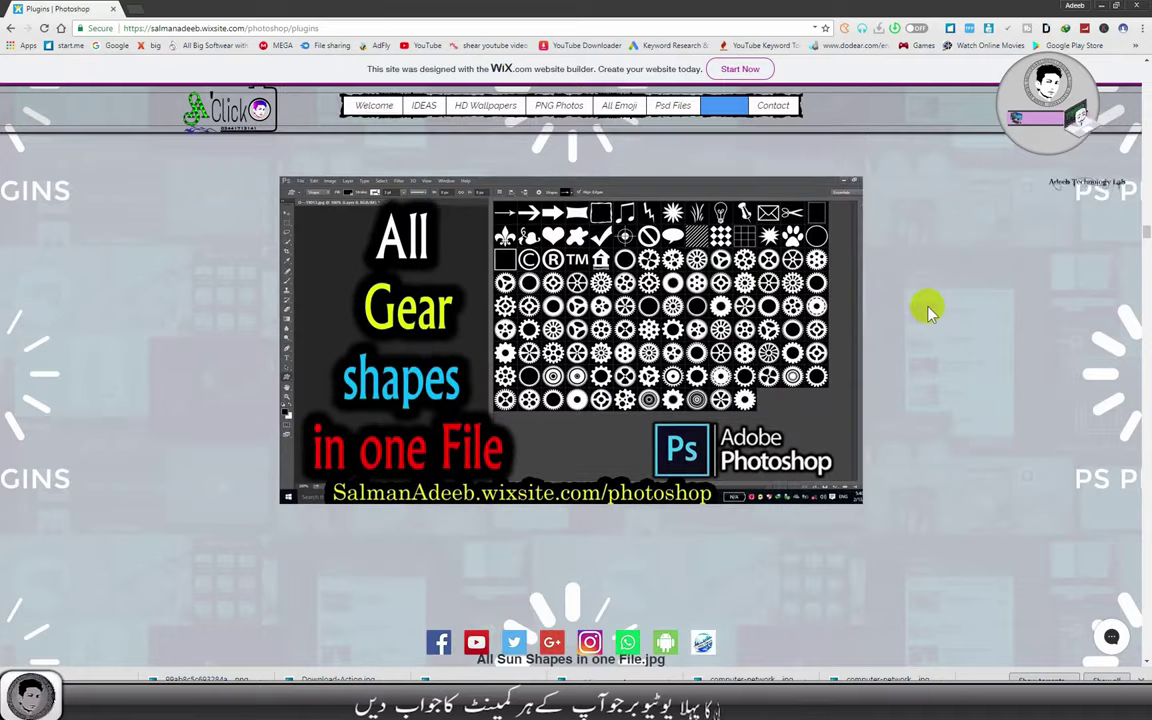
pyautogui.scroll(-4, 928, 310)
pyautogui.scroll(-5, 926, 305)
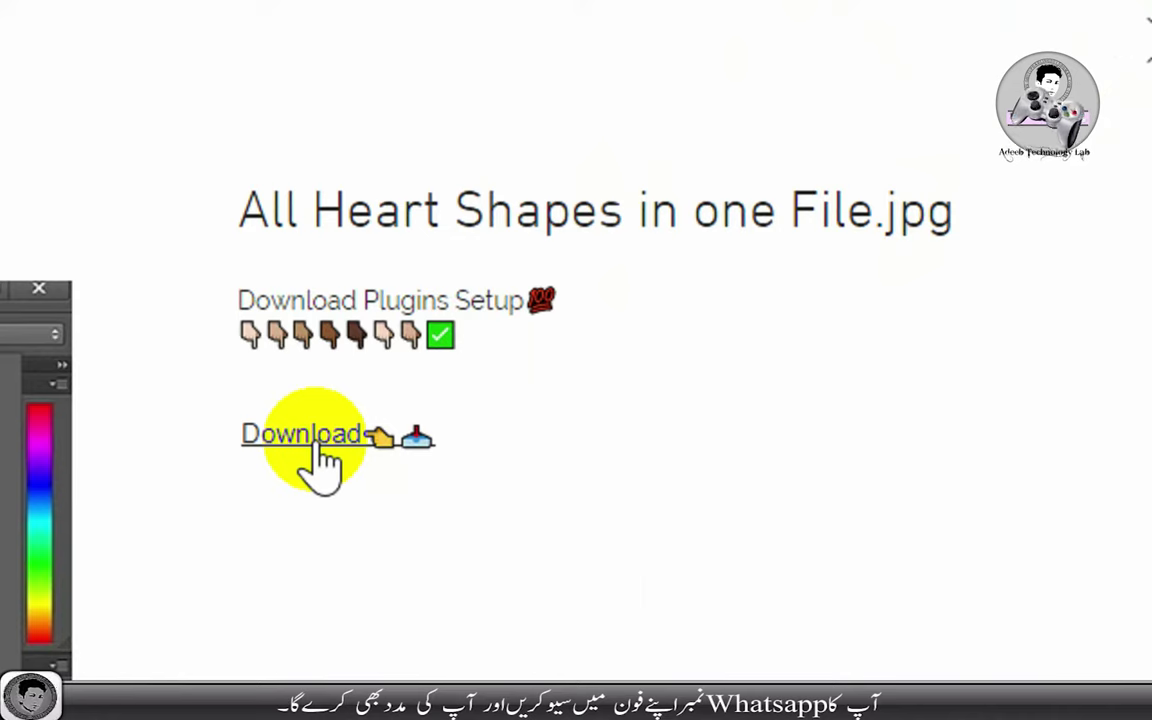
# Follow the heart shapes Download link past the ad page and start downloading hearts.csh from MEGA.
pyautogui.click(317, 440)
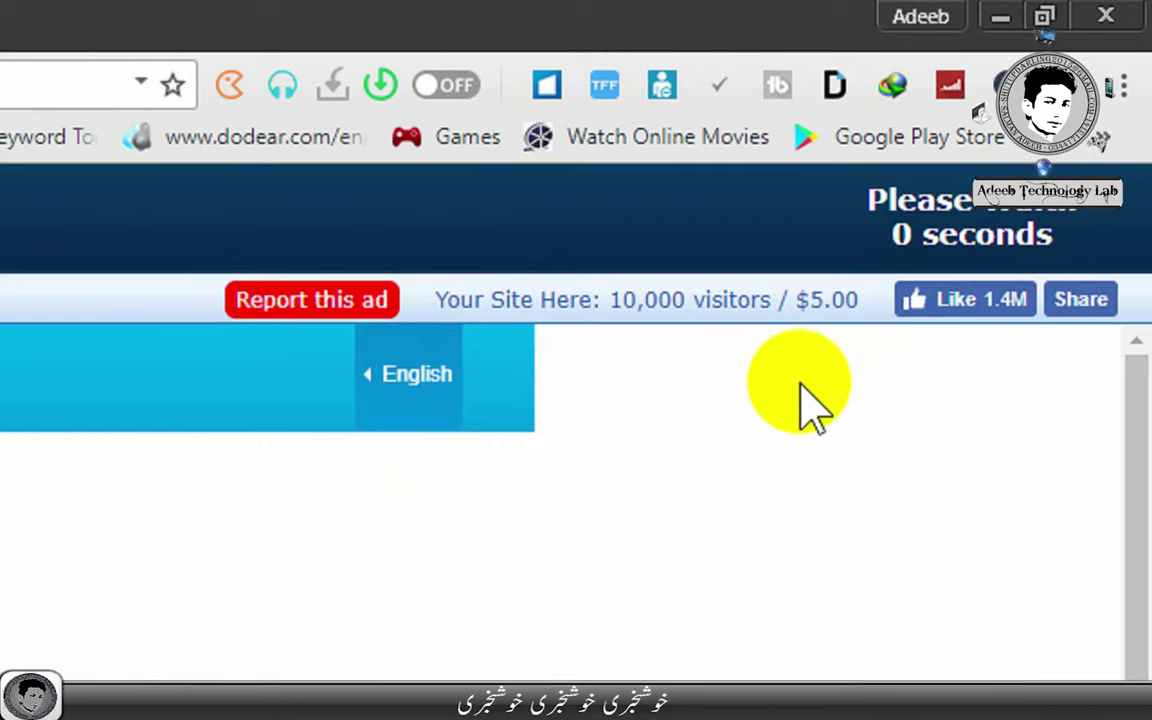
pyautogui.click(990, 235)
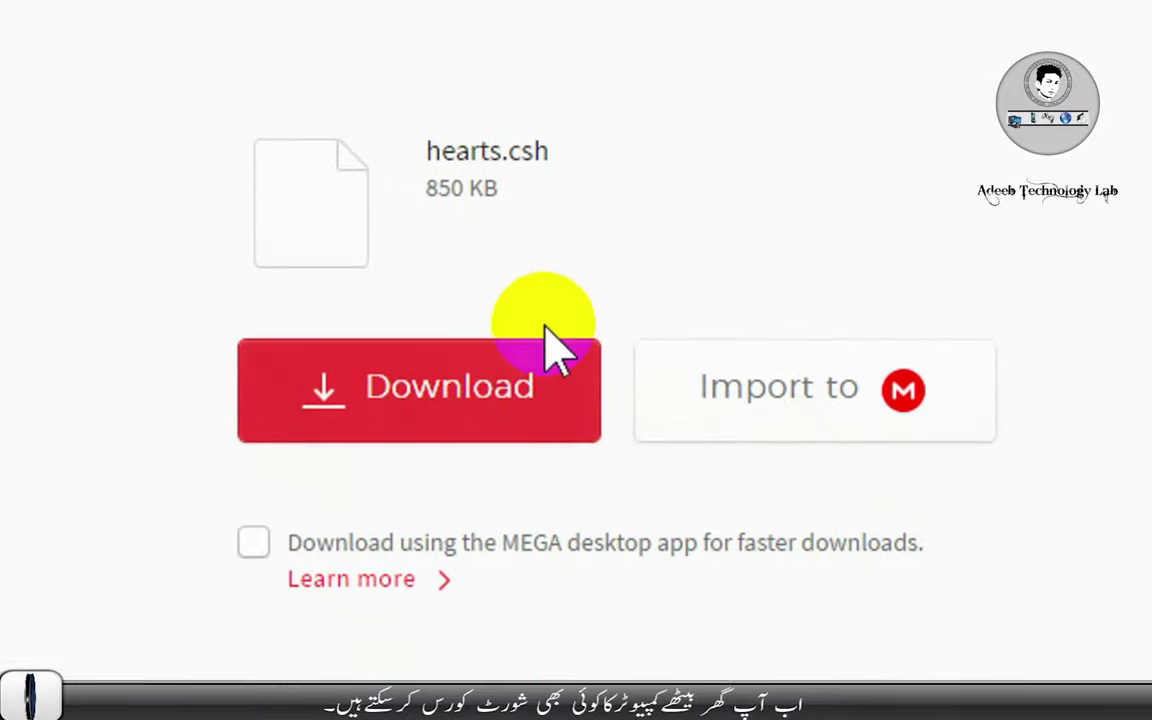
pyautogui.doubleClick(460, 185)
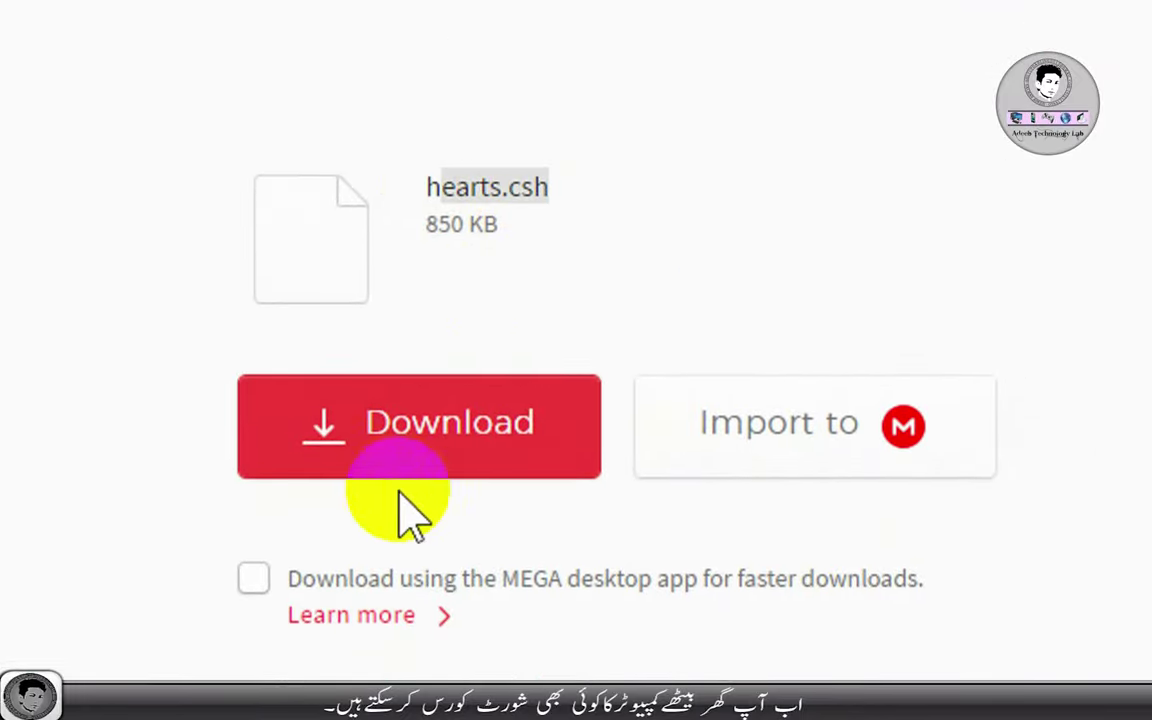
pyautogui.click(422, 445)
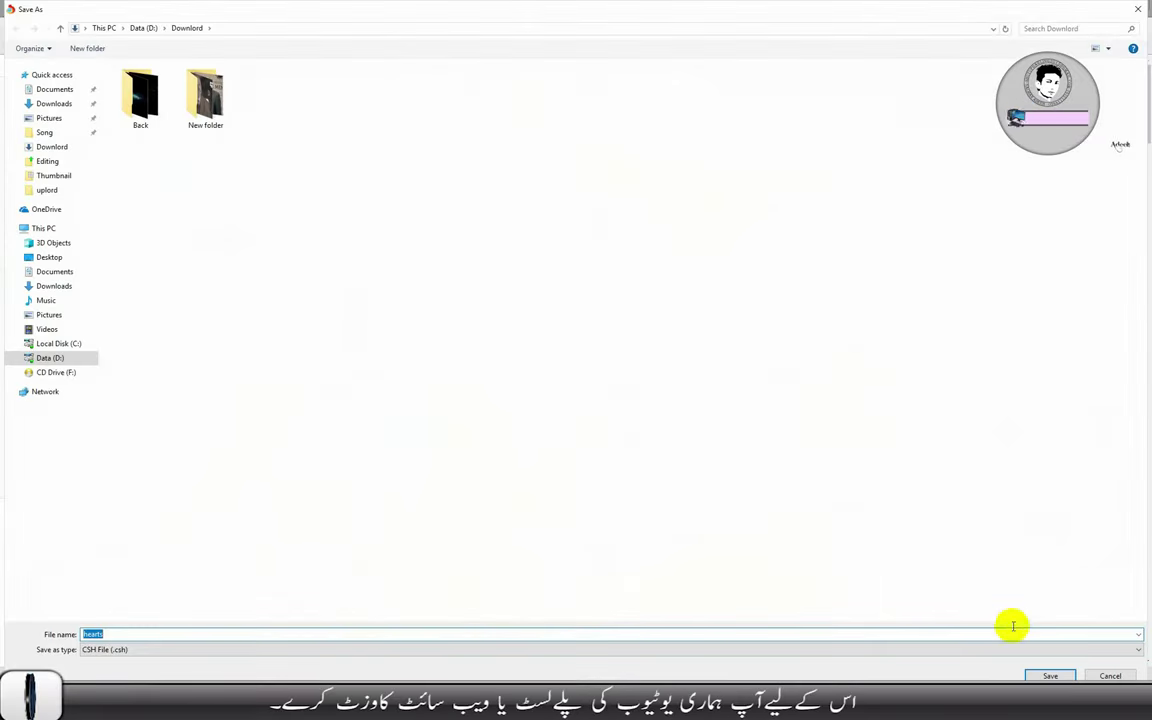
# Save hearts.csh into the Downloads folder.
pyautogui.click(48, 360)
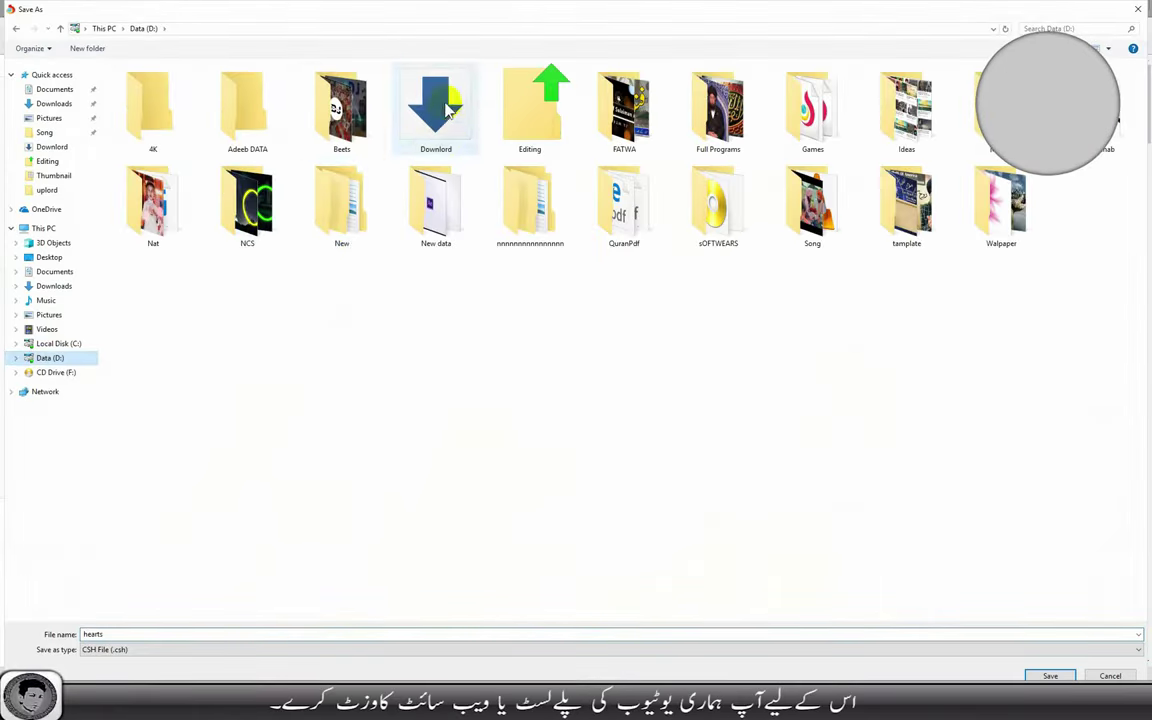
pyautogui.click(30, 107)
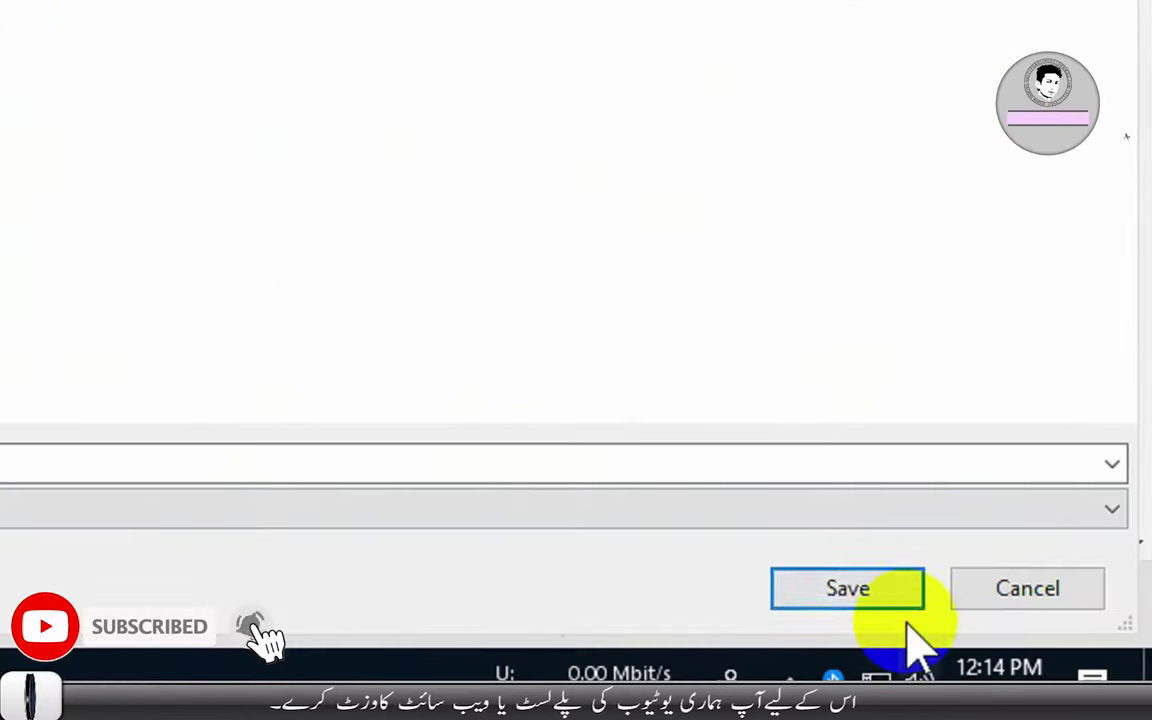
pyautogui.click(1052, 675)
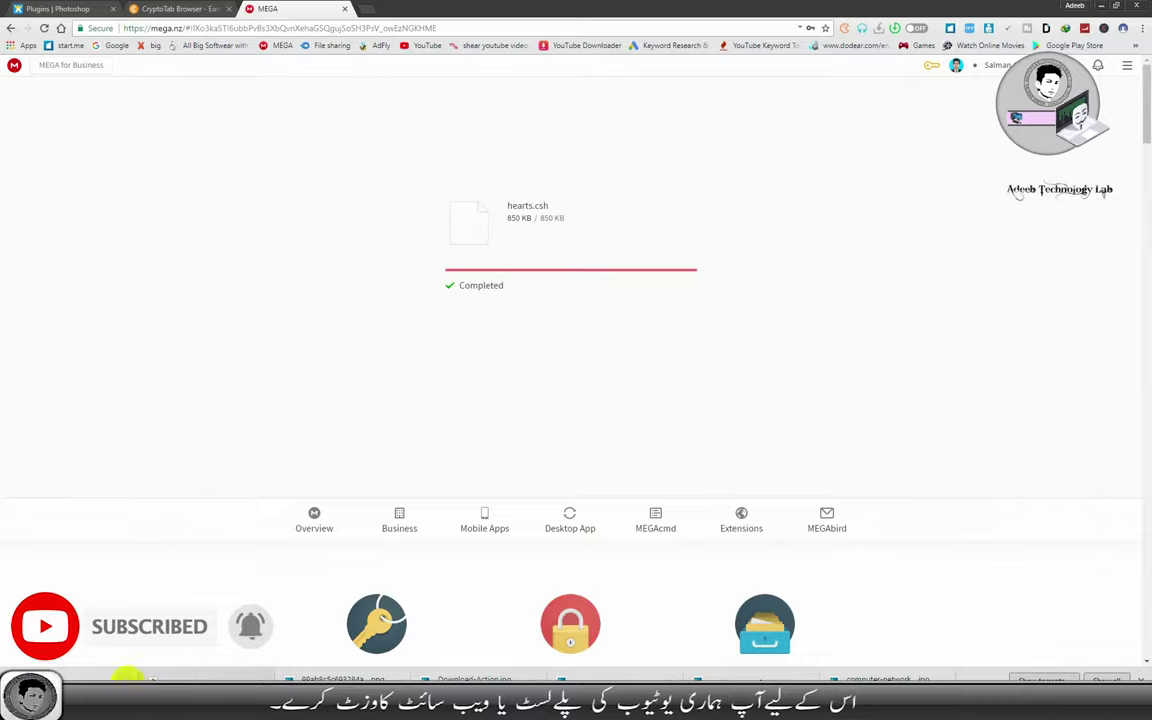
# Show the finished hearts.csh download in its folder in File Explorer.
pyautogui.click(126, 680)
pyautogui.click(150, 640)
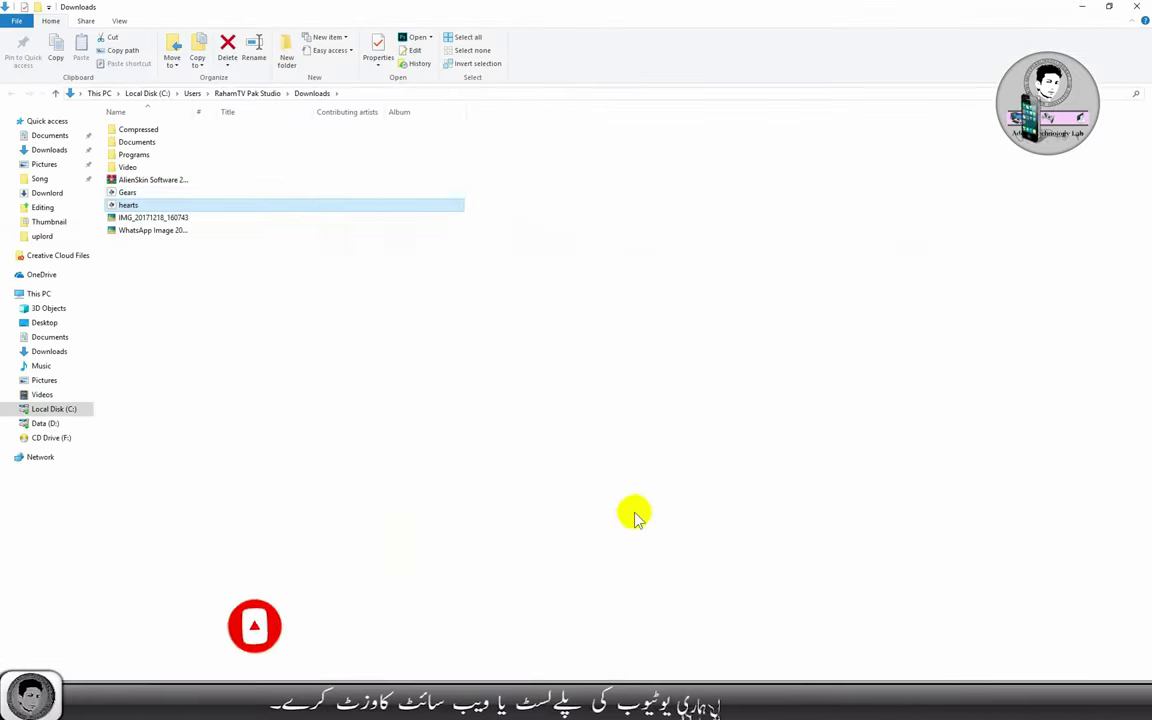
pyautogui.keyDown('ctrl'); pyautogui.scroll(4, 534, 362); pyautogui.keyUp('ctrl')
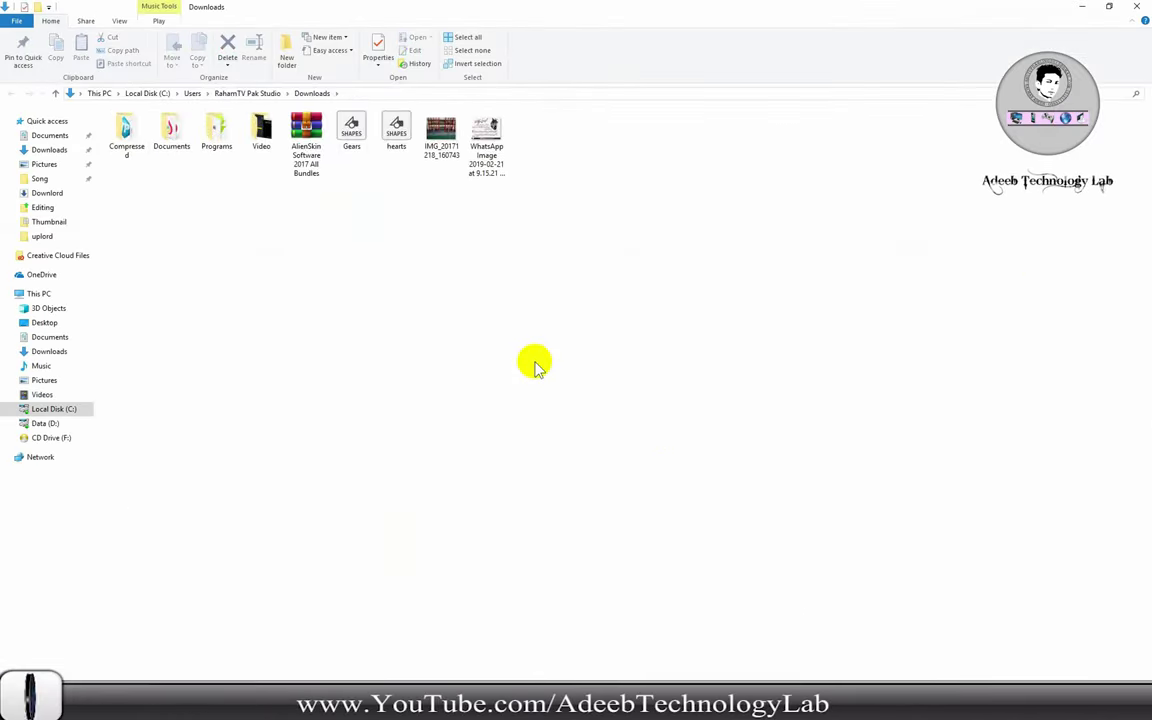
pyautogui.keyDown('ctrl'); pyautogui.scroll(2, 534, 362); pyautogui.keyUp('ctrl')
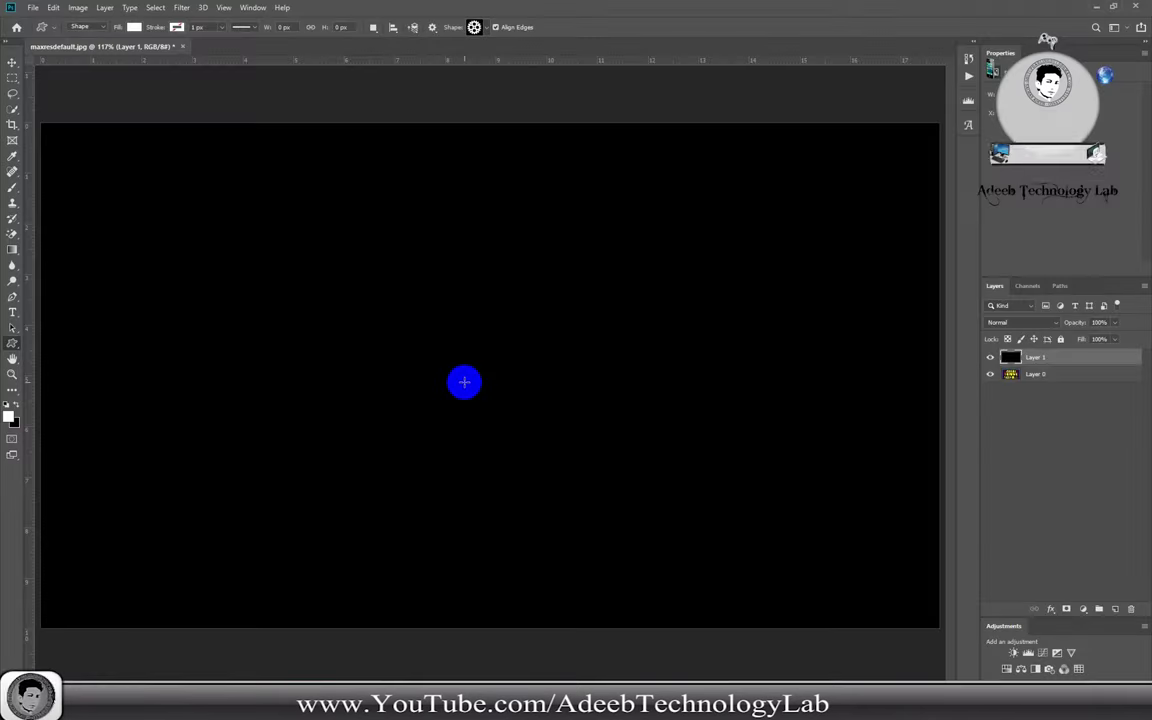
# Reset the Custom Shape picker to the default shape set.
pyautogui.click(475, 28)
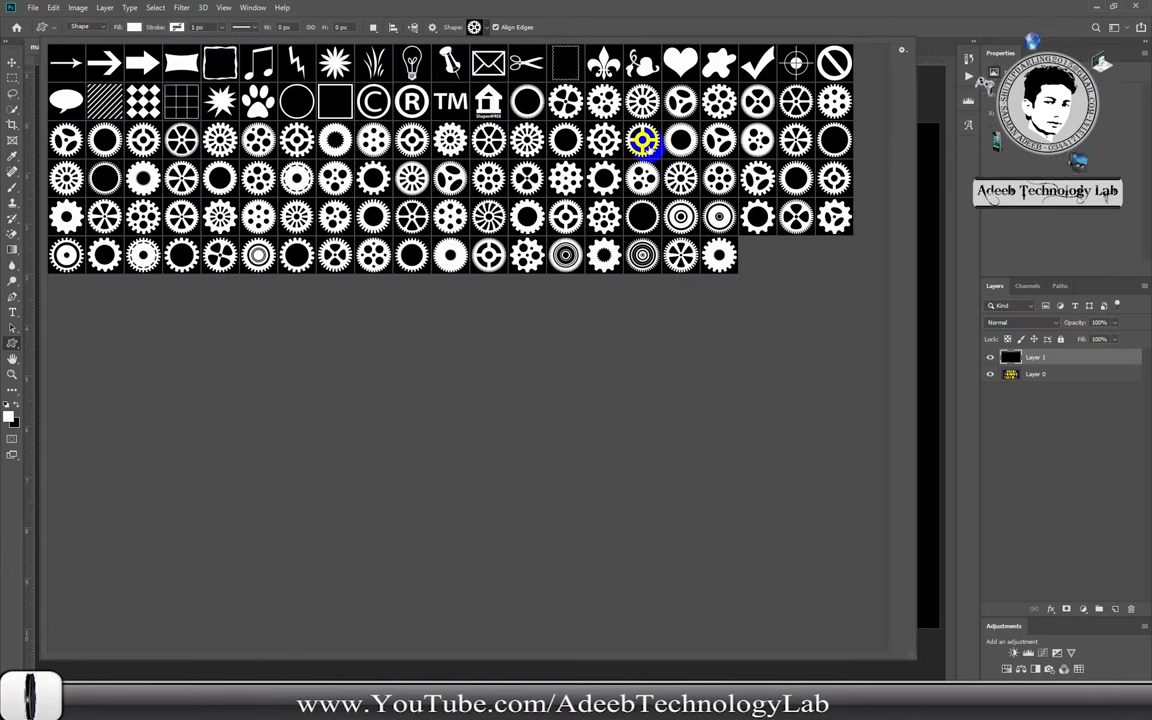
pyautogui.click(901, 49)
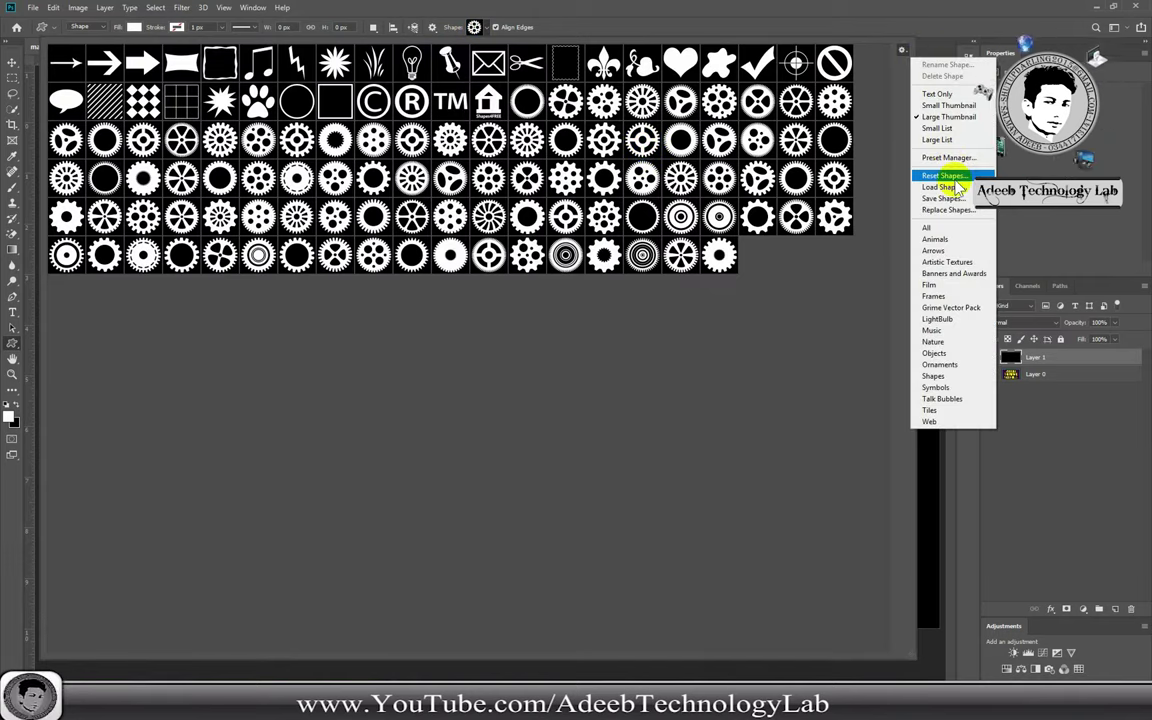
pyautogui.click(945, 175)
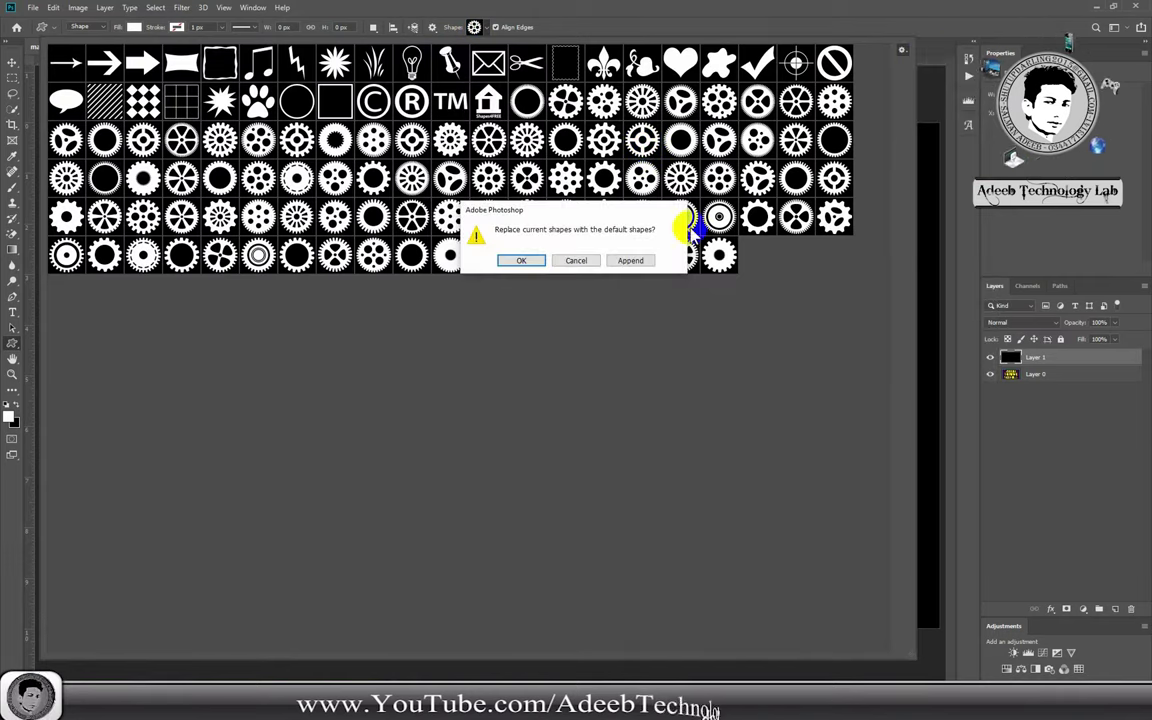
pyautogui.click(531, 261)
# Load the hearts.csh shape set into the Custom Shape picker.
pyautogui.click(901, 50)
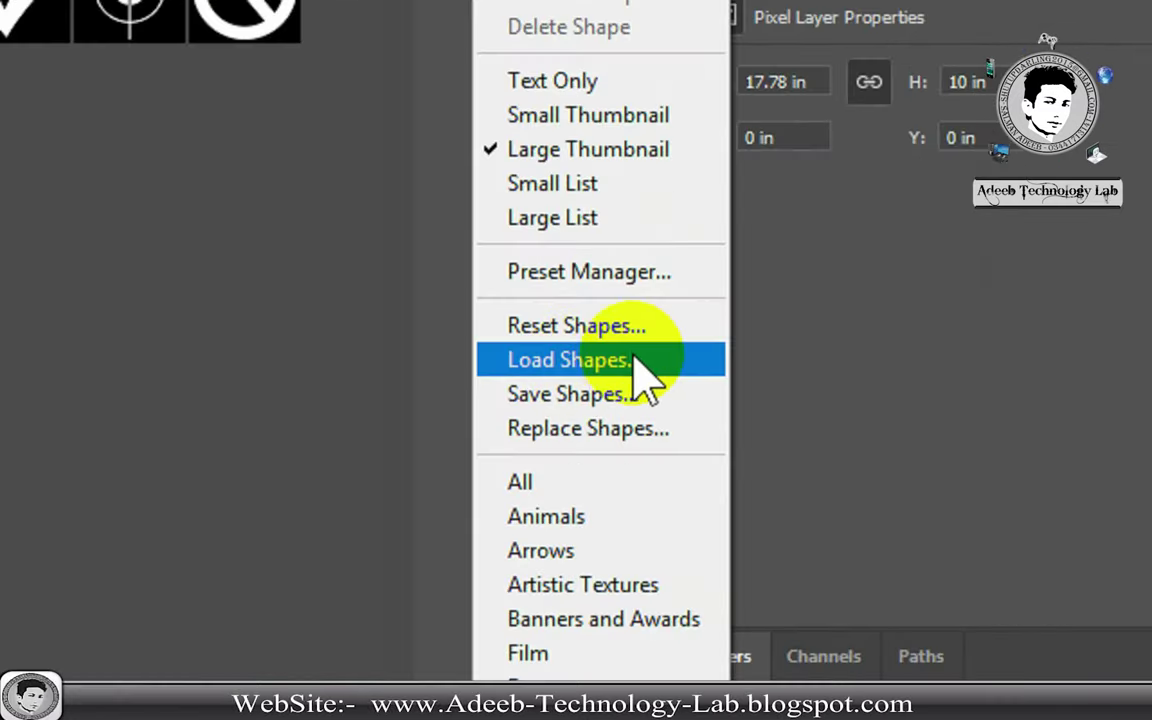
pyautogui.click(633, 360)
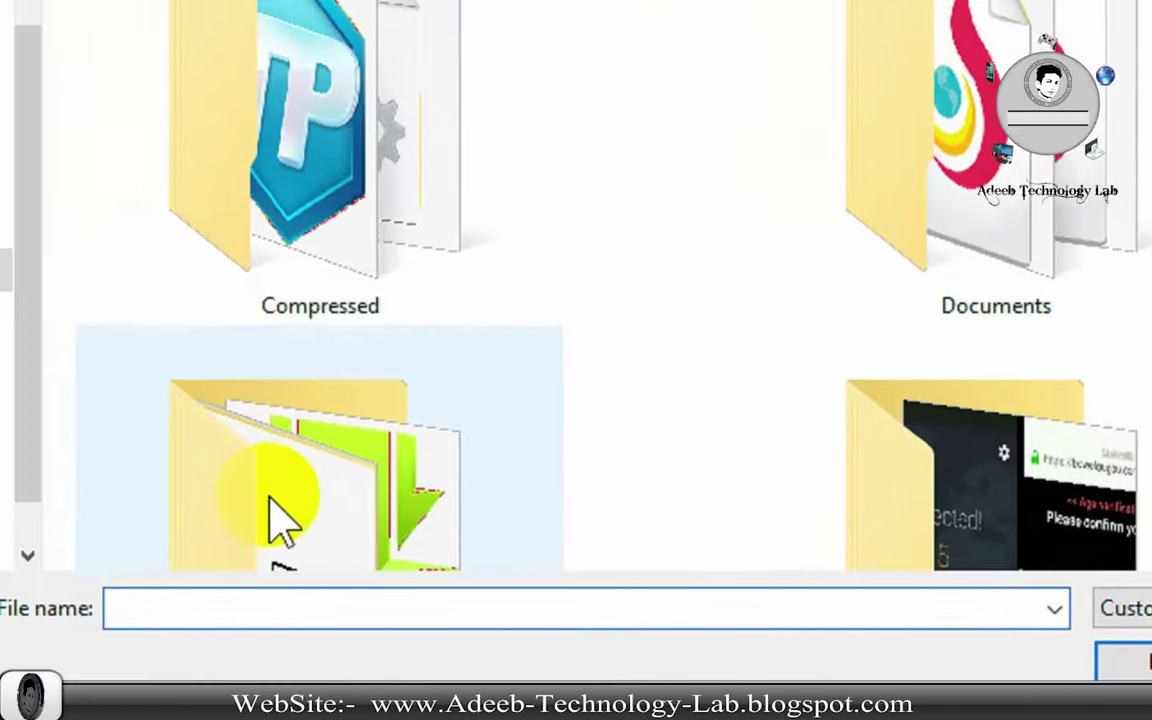
pyautogui.doubleClick(270, 500)
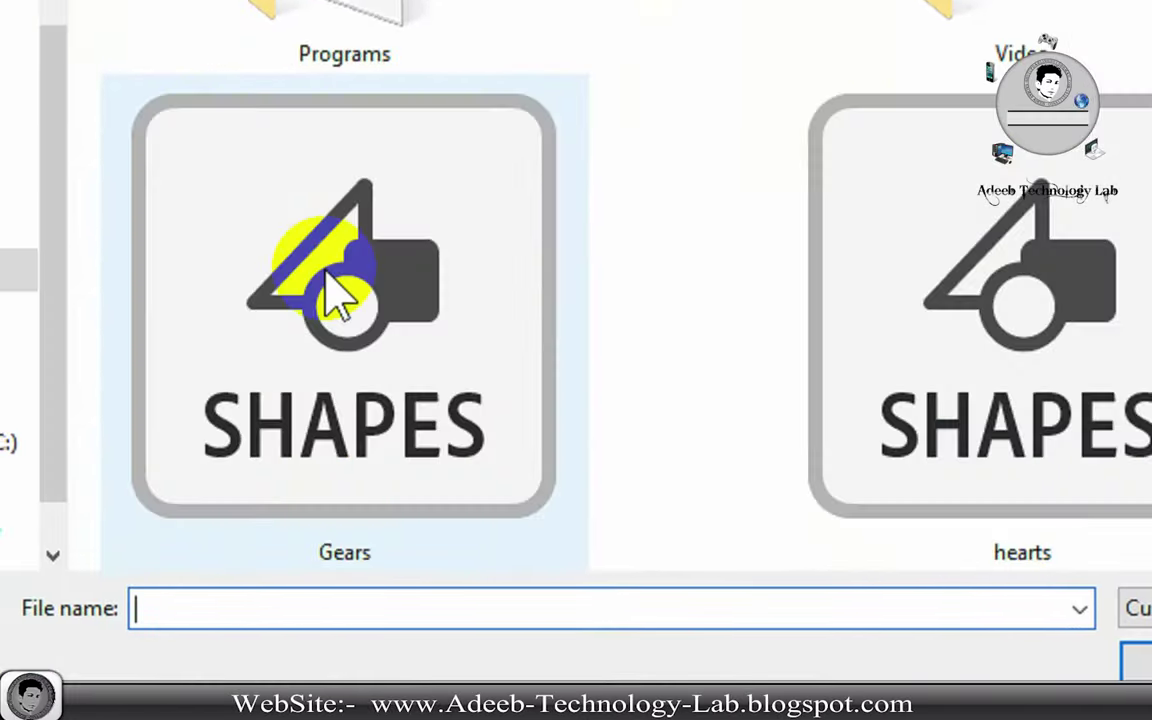
pyautogui.click(840, 330)
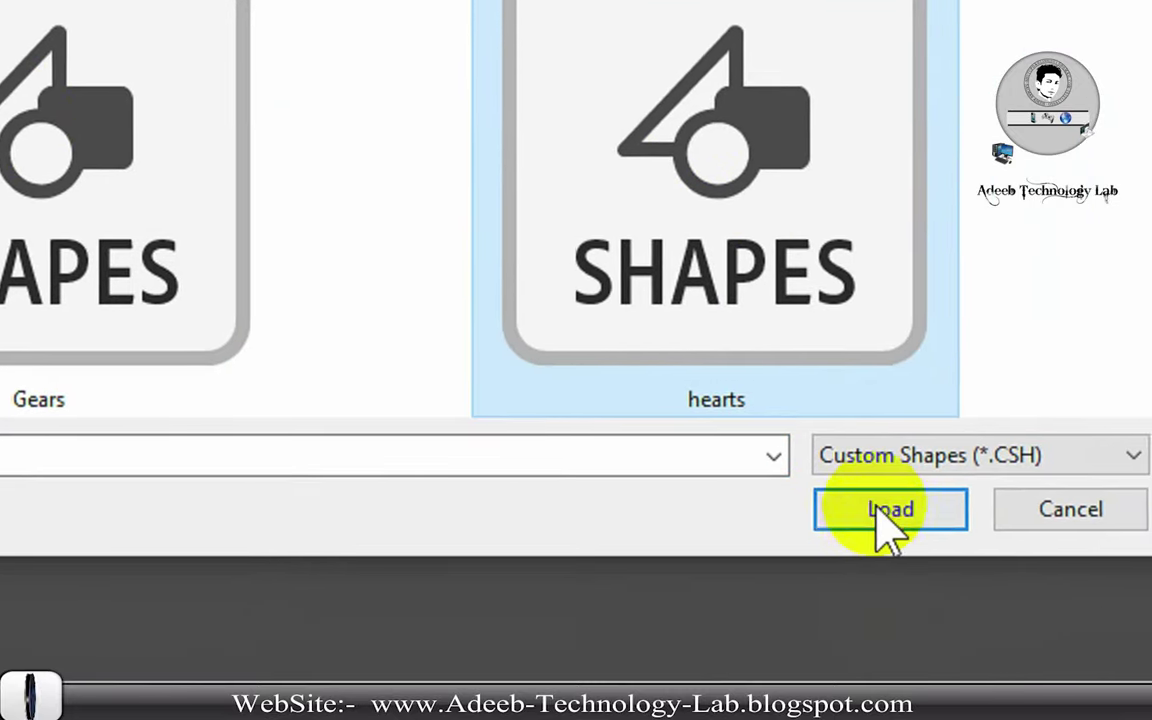
pyautogui.click(868, 515)
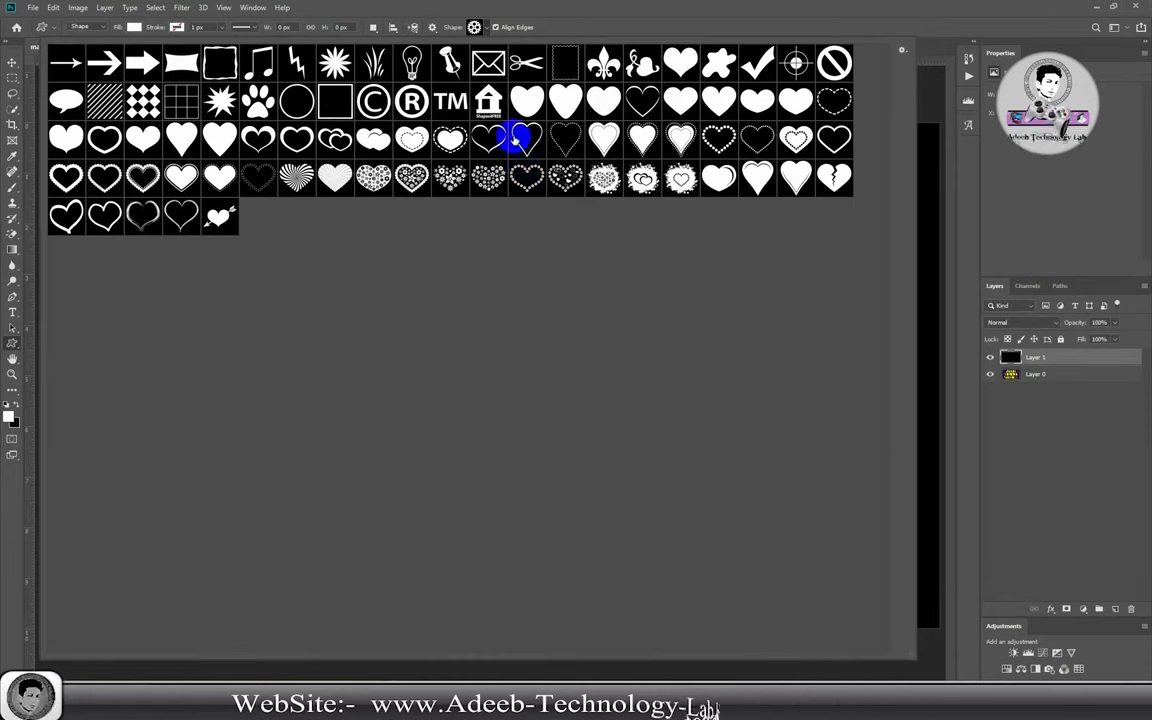
# Draw the plain, dotted-border and splattered white hearts across the top of the canvas.
pyautogui.doubleClick(527, 101)
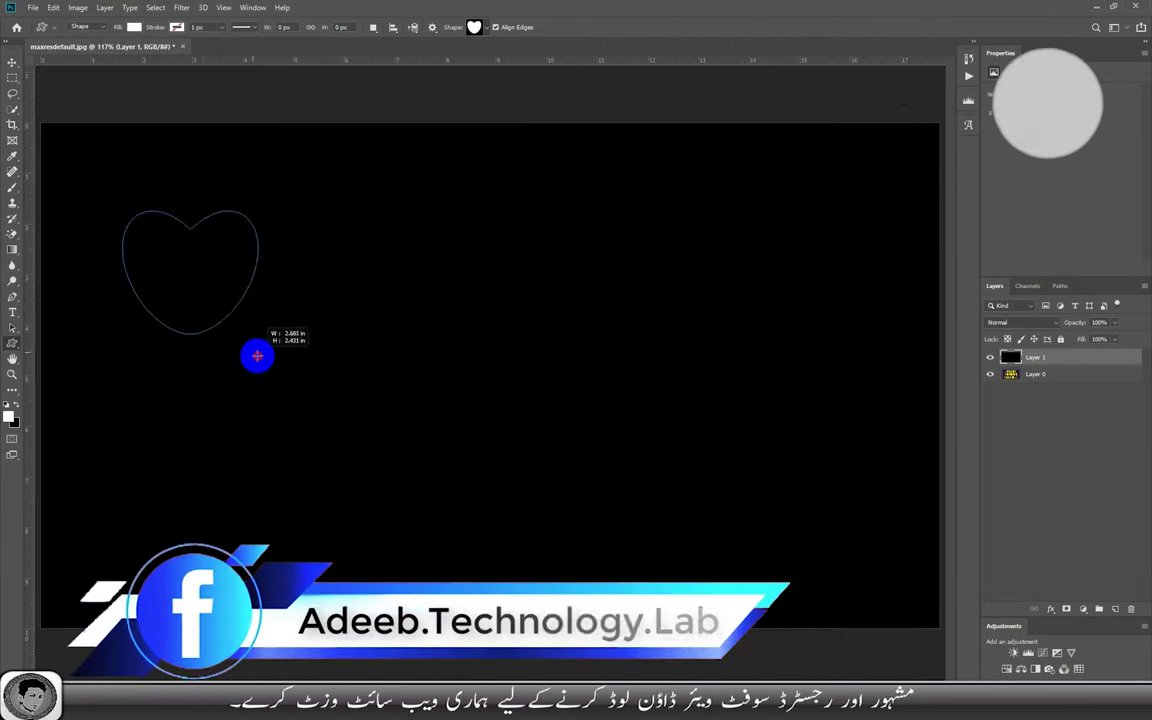
pyautogui.moveTo(199, 310); pyautogui.dragTo(258, 334)
pyautogui.click(486, 28)
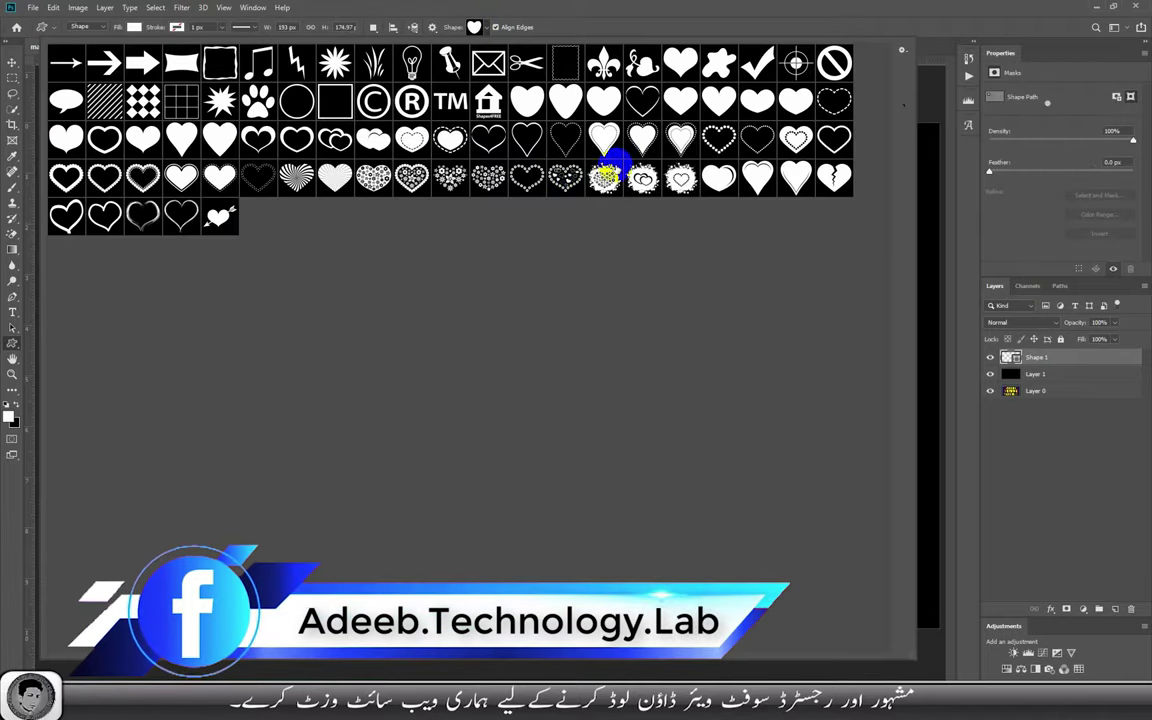
pyautogui.doubleClick(599, 139)
pyautogui.moveTo(330, 204); pyautogui.dragTo(482, 372)
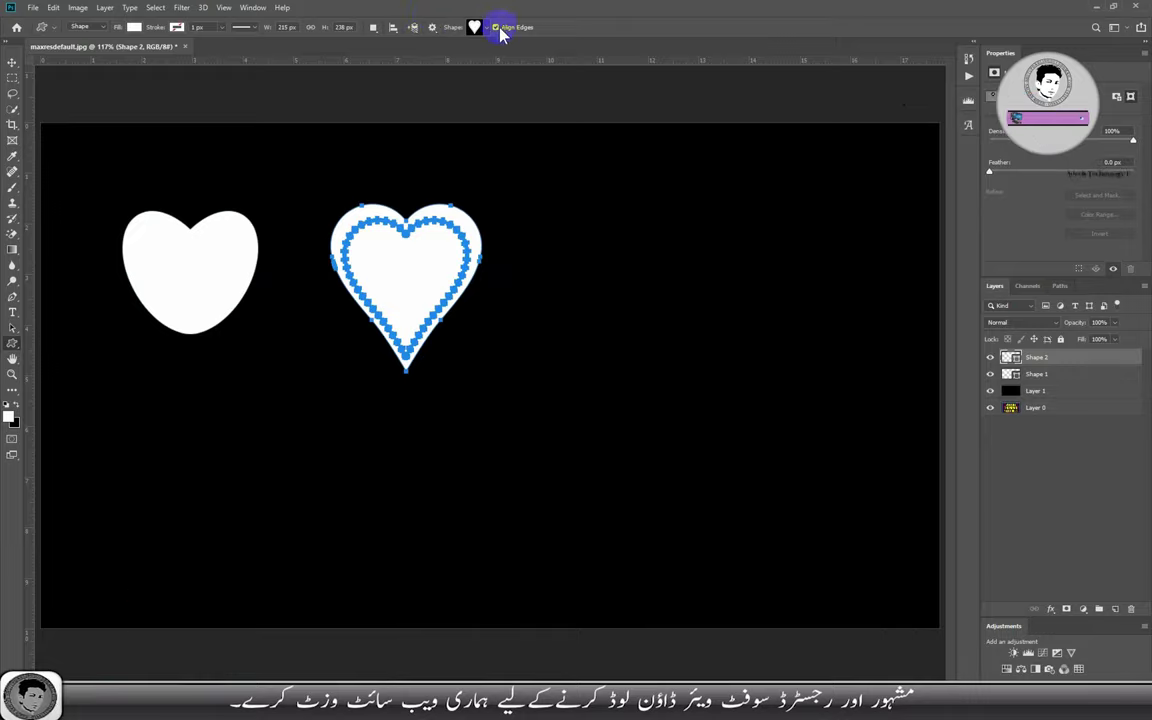
pyautogui.click(486, 28)
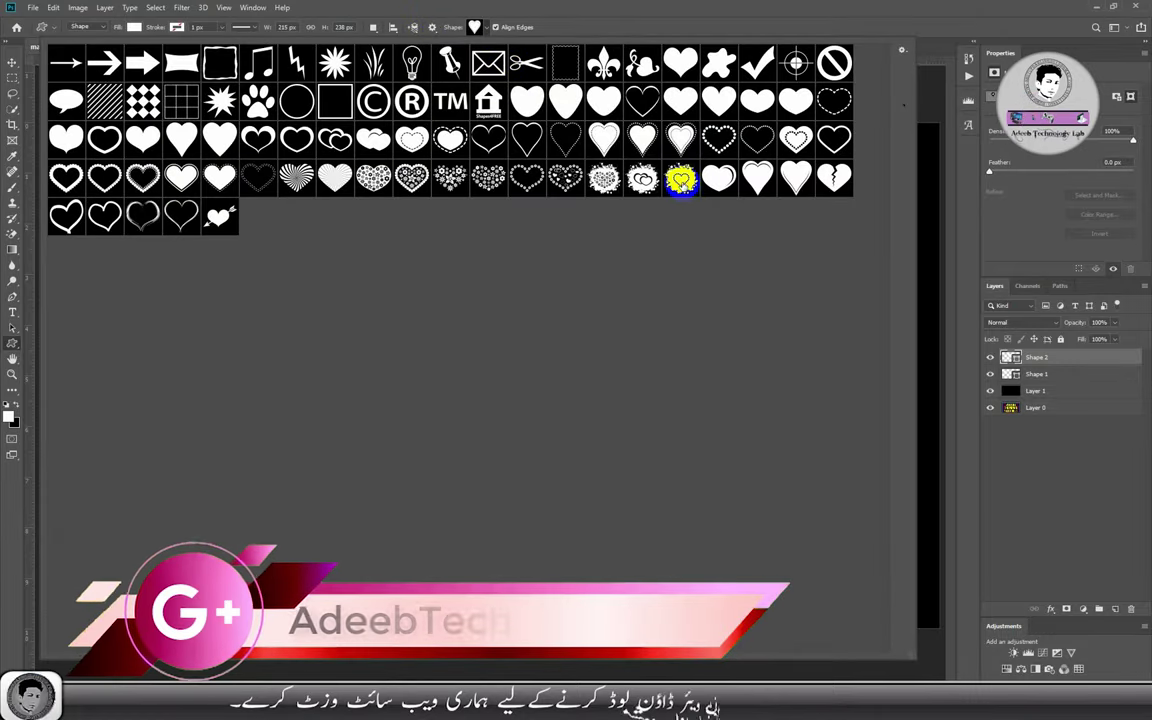
pyautogui.doubleClick(680, 181)
pyautogui.moveTo(585, 212); pyautogui.dragTo(745, 385)
# Draw the broken heart at upper right and the sketchy outline heart at lower left.
pyautogui.click(474, 27)
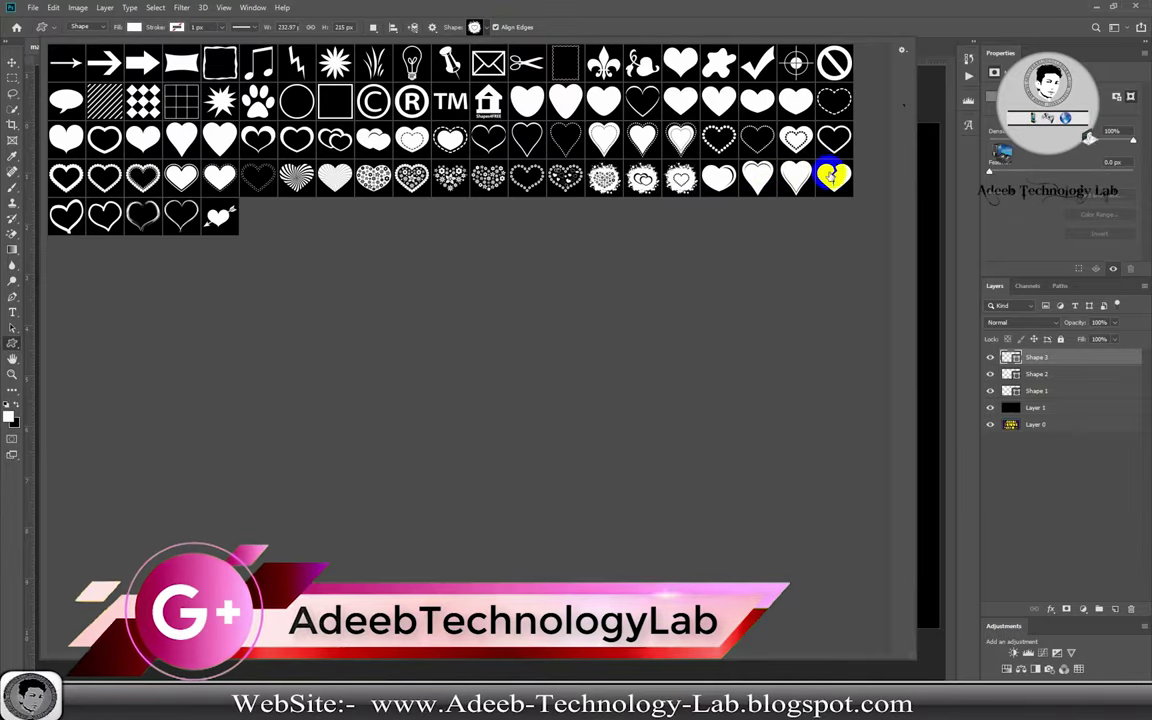
pyautogui.doubleClick(833, 176)
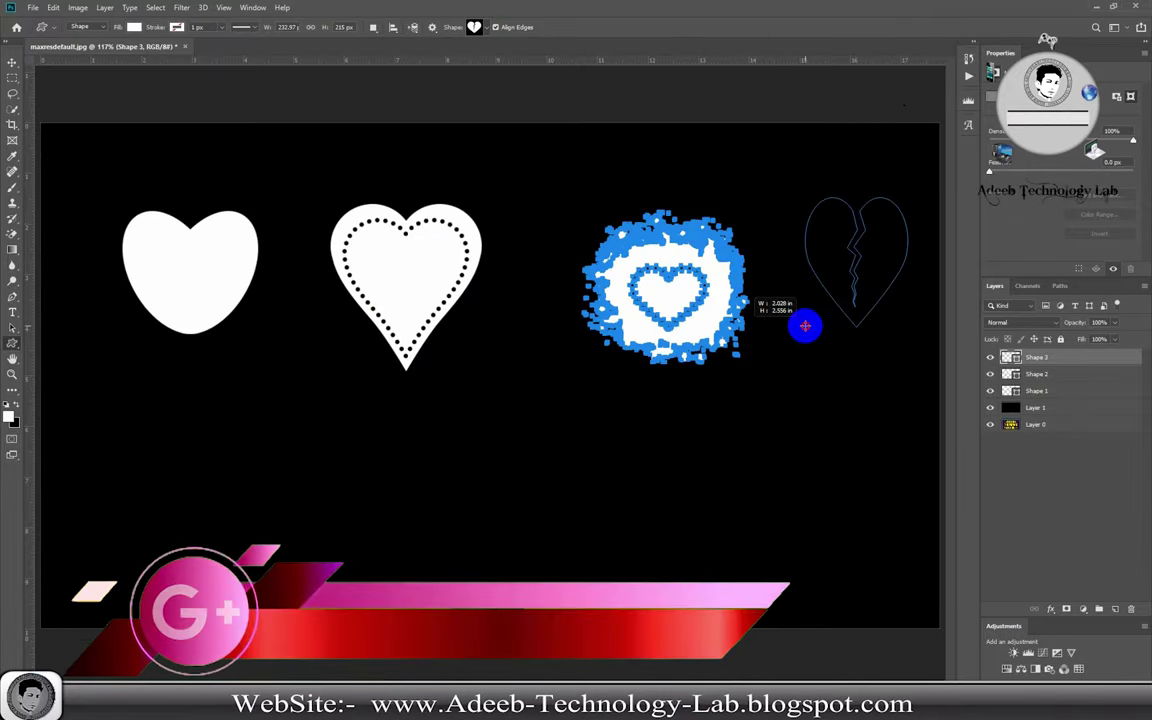
pyautogui.moveTo(807, 324); pyautogui.dragTo(759, 358)
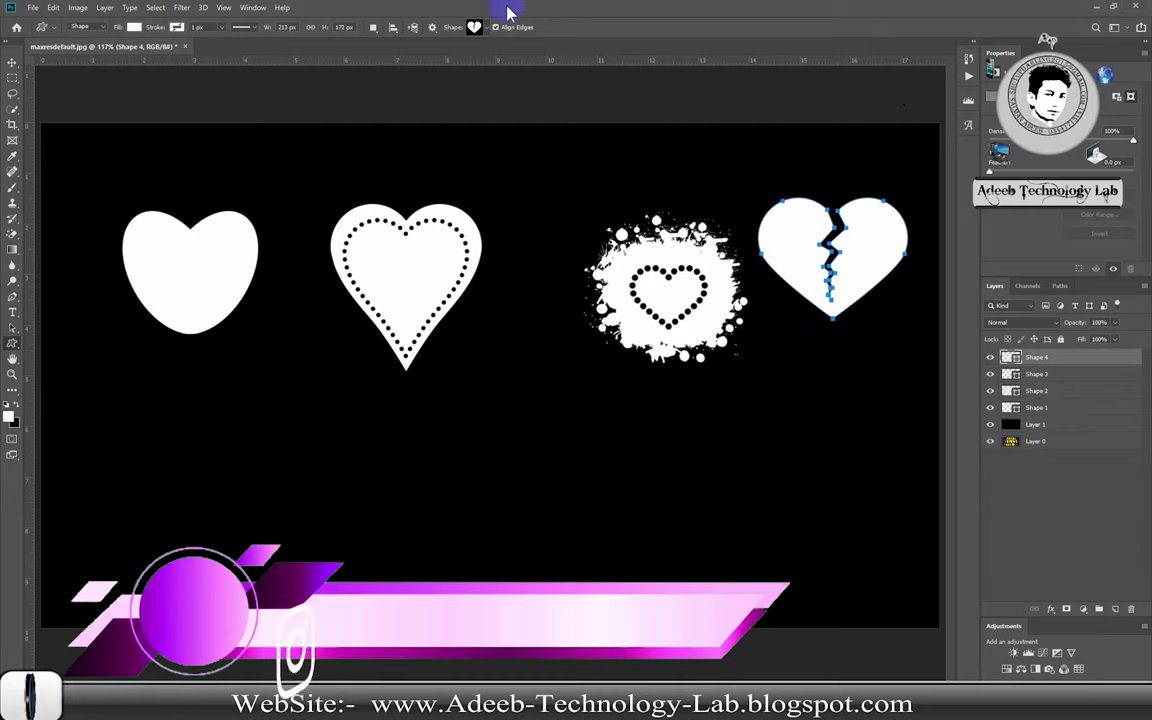
pyautogui.click(482, 28)
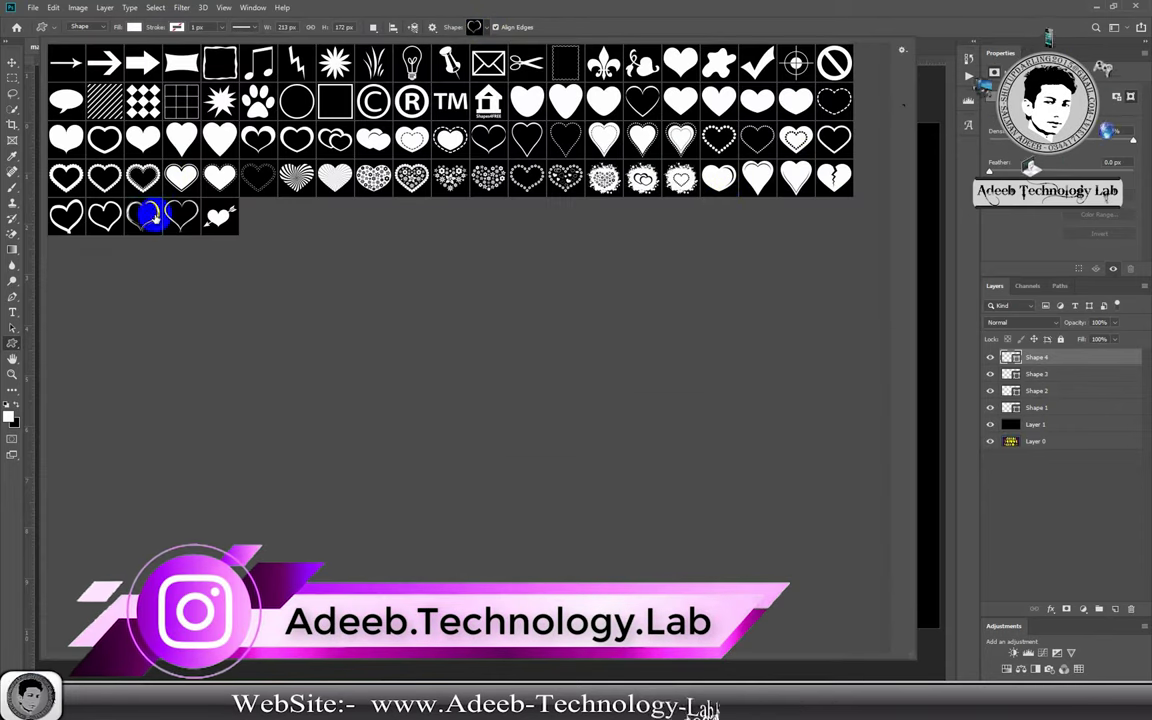
pyautogui.click(159, 378)
pyautogui.moveTo(102, 396)
pyautogui.mouseDown()
pyautogui.moveTo(372, 552)
pyautogui.moveTo(350, 594)
pyautogui.mouseUp()
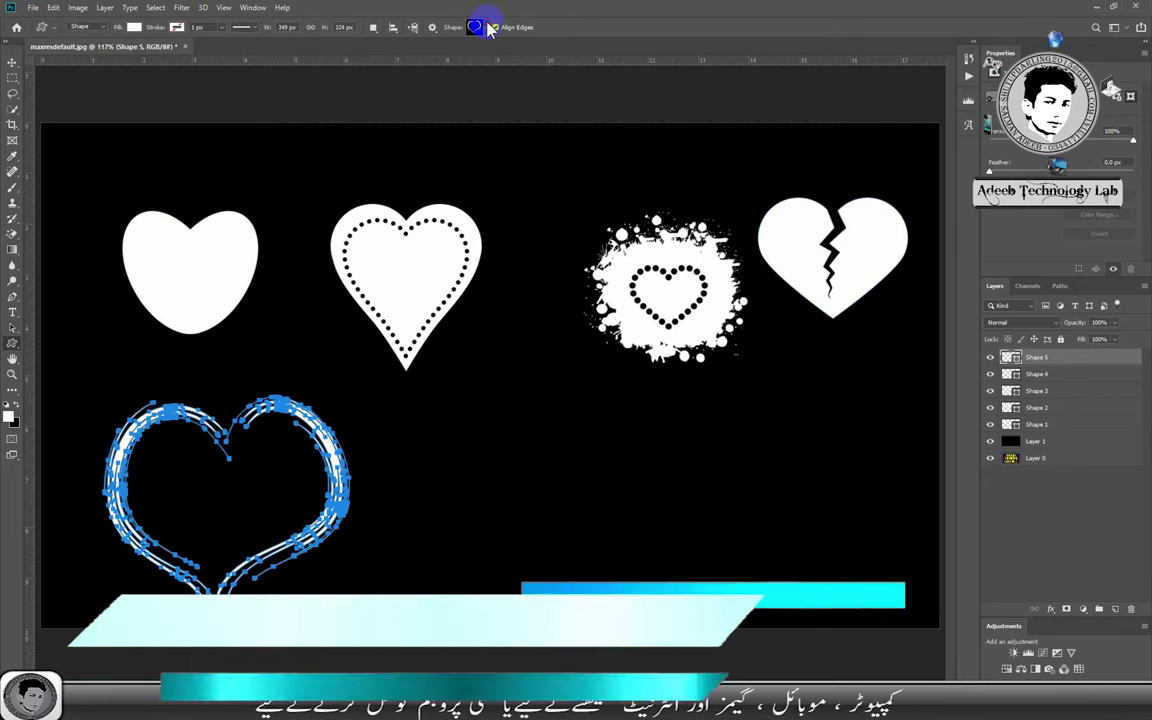
# Draw the striped spiral heart at bottom centre and the overlapping double hearts at lower right.
pyautogui.click(489, 28)
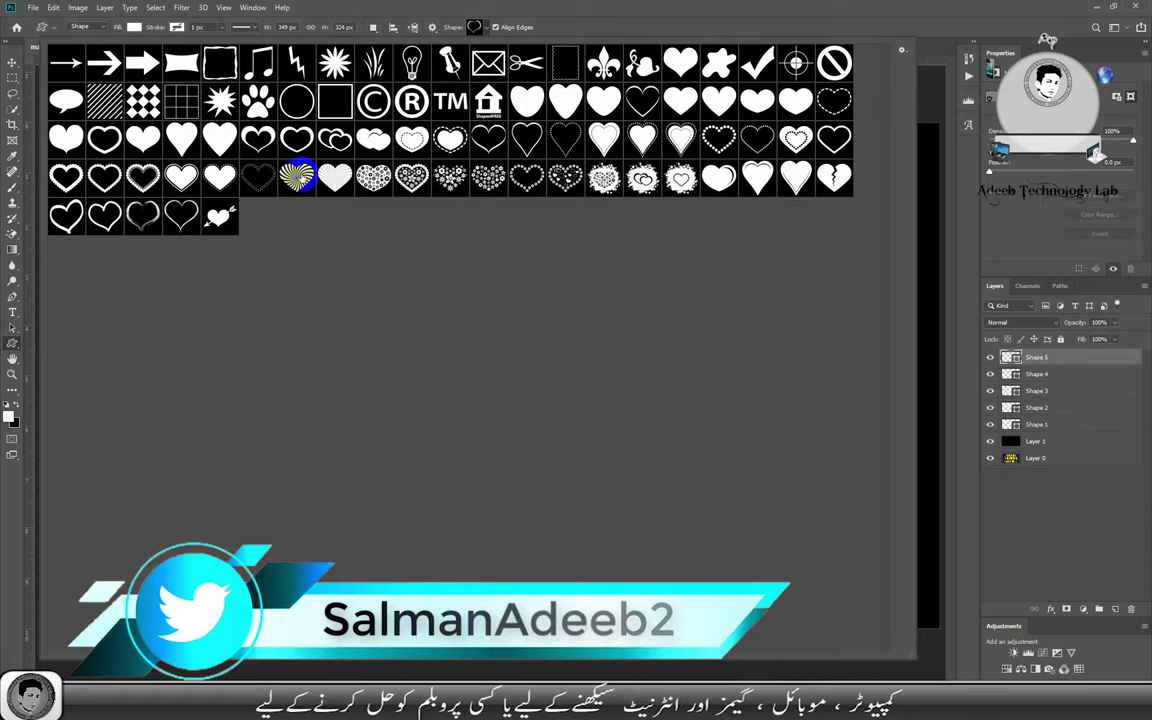
pyautogui.click(296, 177)
pyautogui.moveTo(445, 418); pyautogui.dragTo(633, 570)
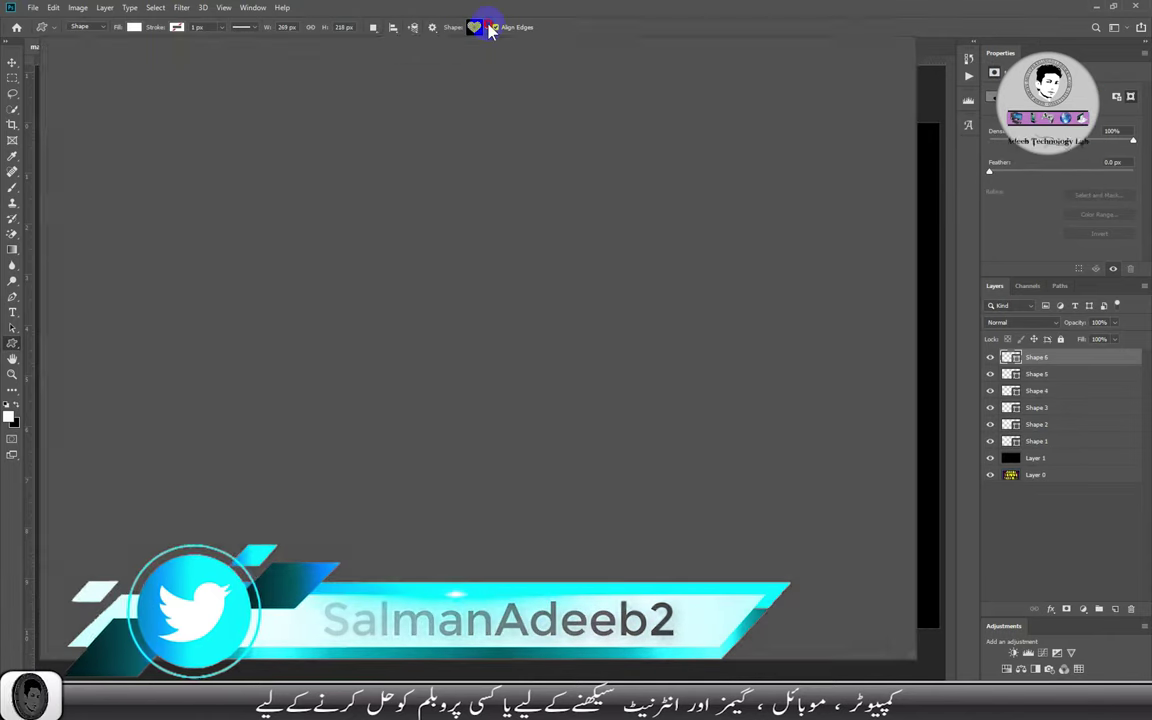
pyautogui.click(475, 27)
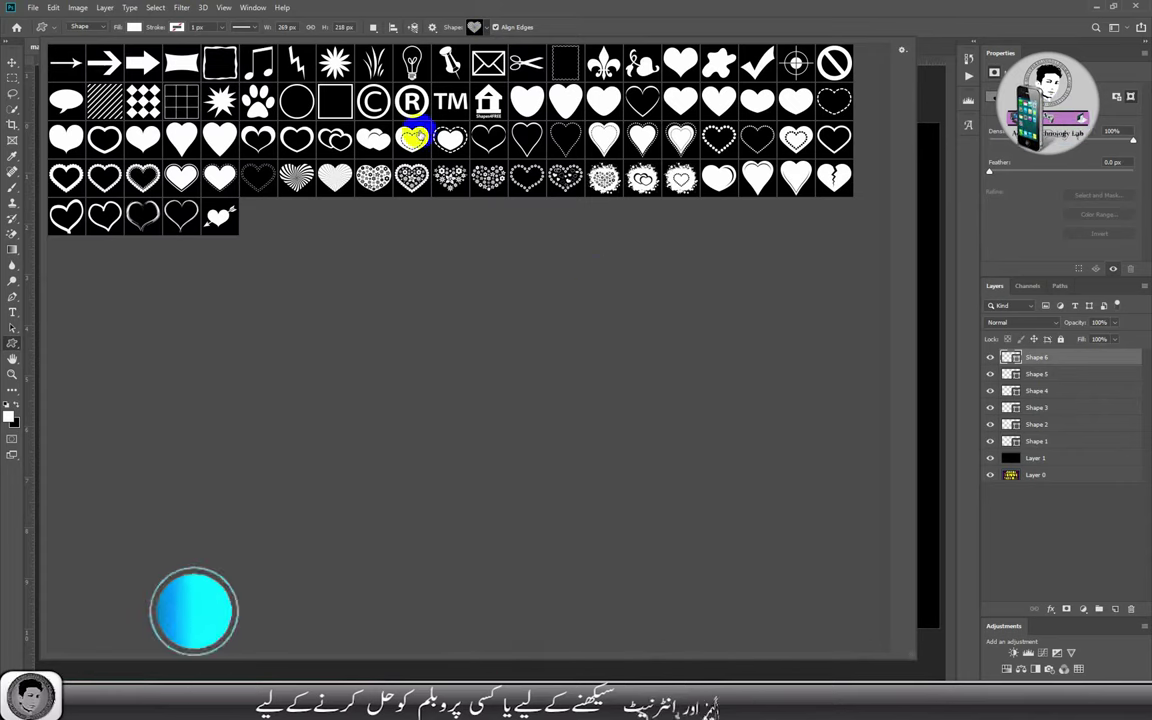
pyautogui.doubleClick(334, 137)
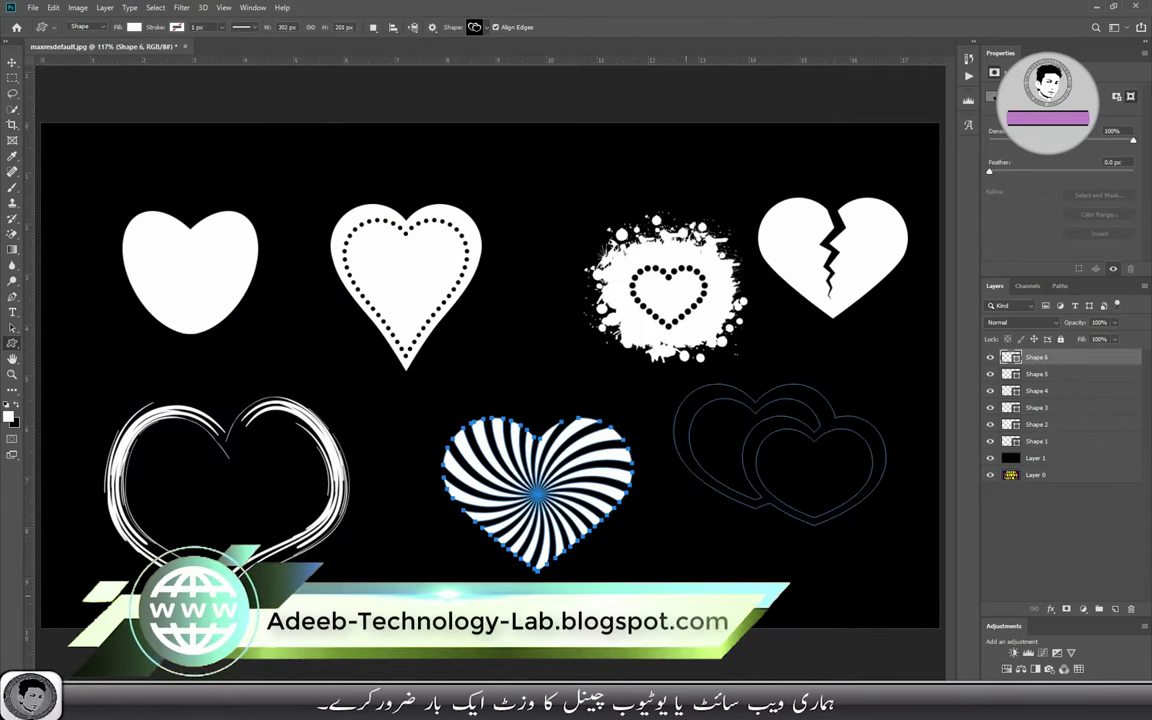
pyautogui.moveTo(884, 384); pyautogui.dragTo(674, 528)
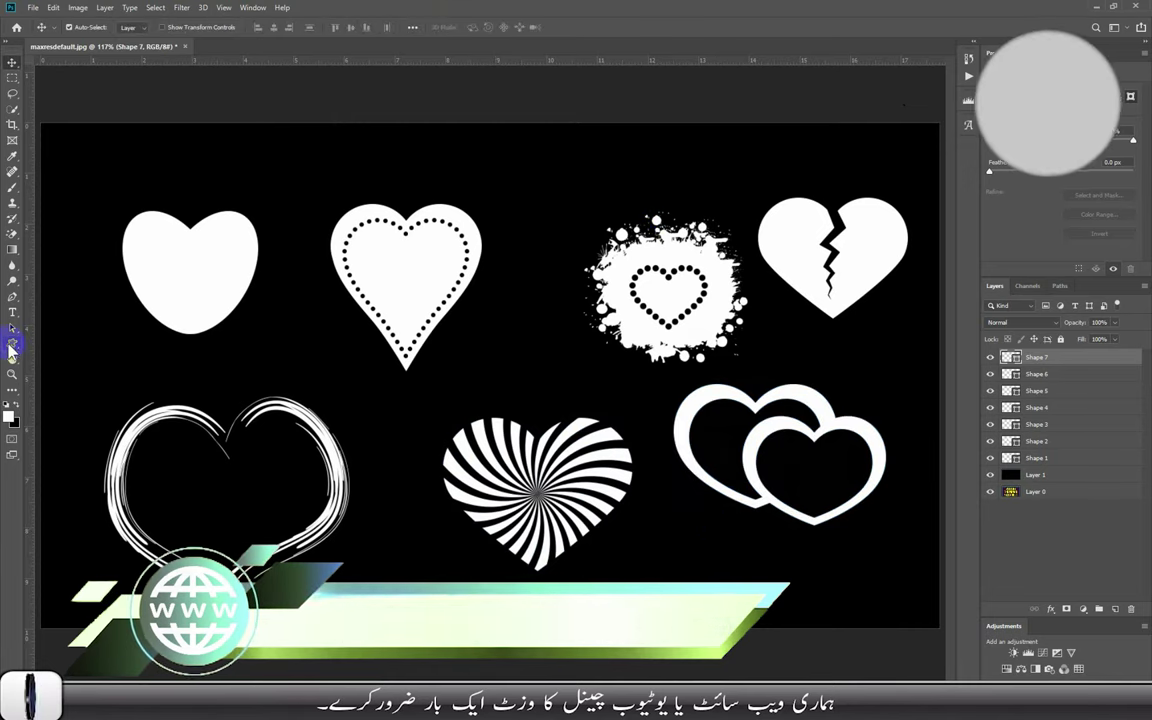
# Draw the arrow-pierced heart near the top centre, then switch to the Move tool.
pyautogui.click(12, 344)
pyautogui.click(474, 27)
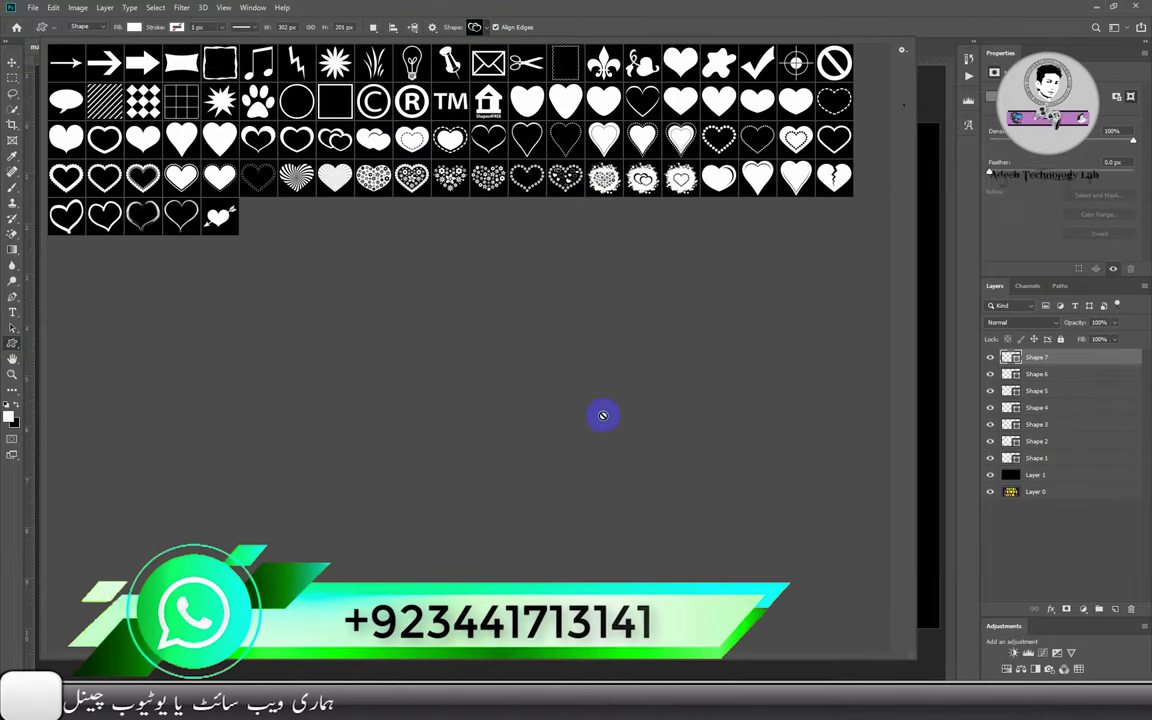
pyautogui.doubleClick(219, 216)
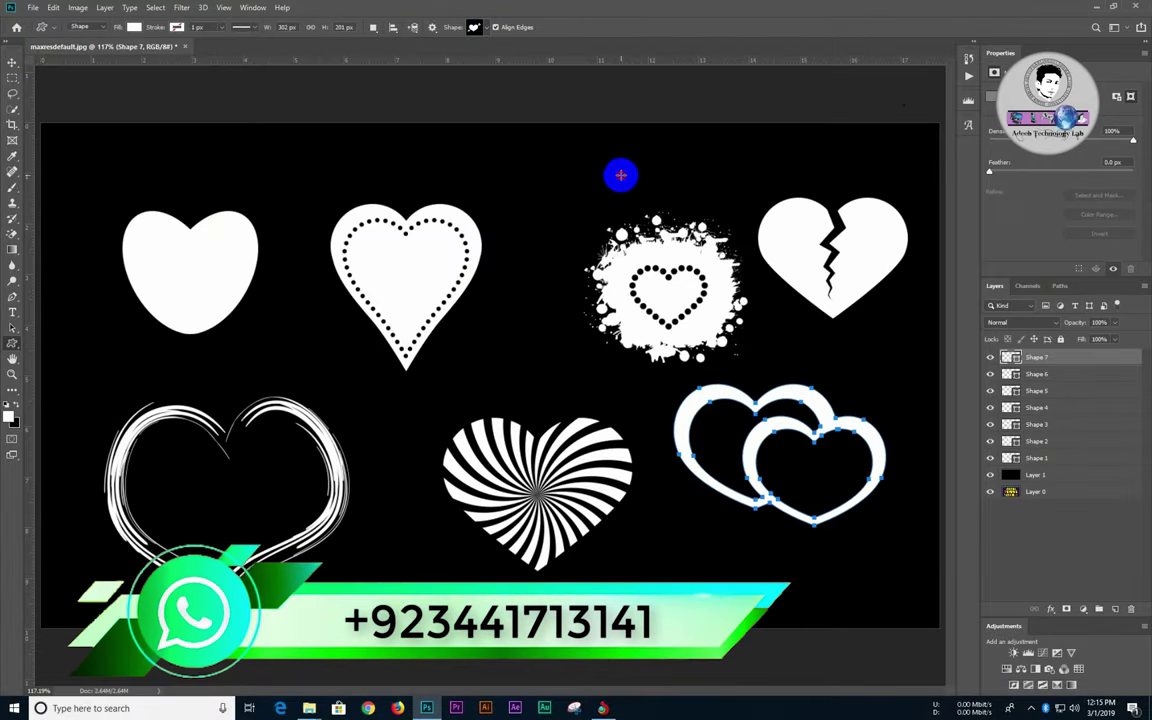
pyautogui.moveTo(519, 253); pyautogui.dragTo(488, 264)
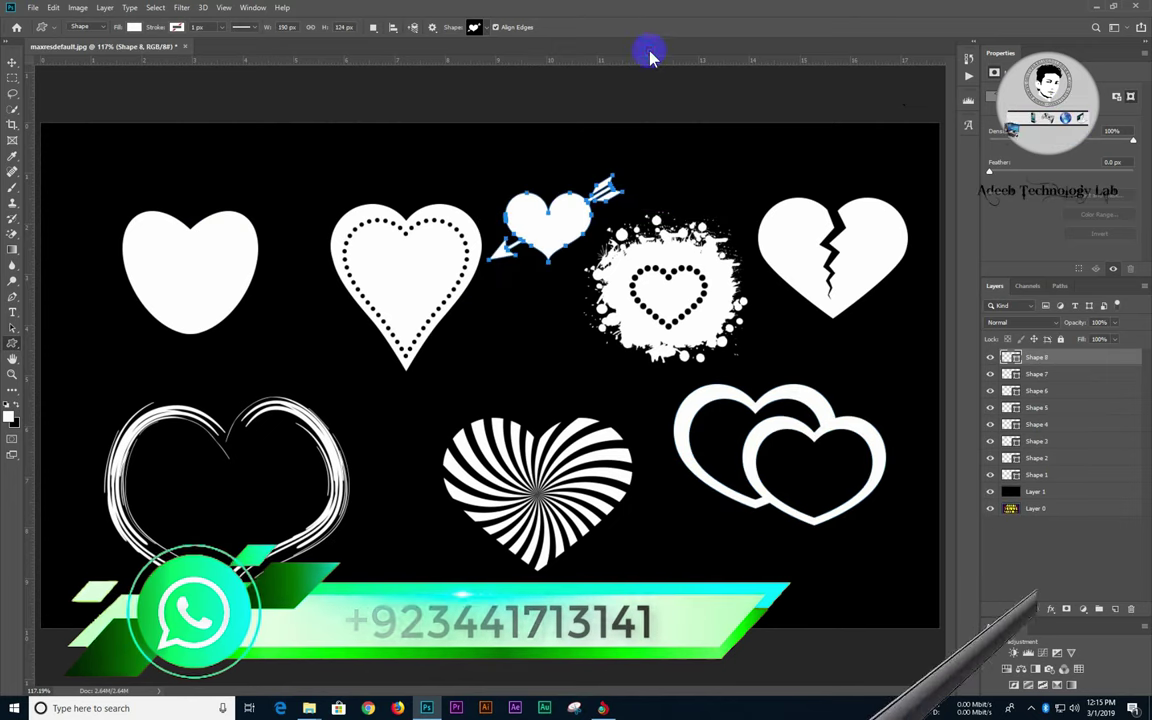
pyautogui.click(13, 64)
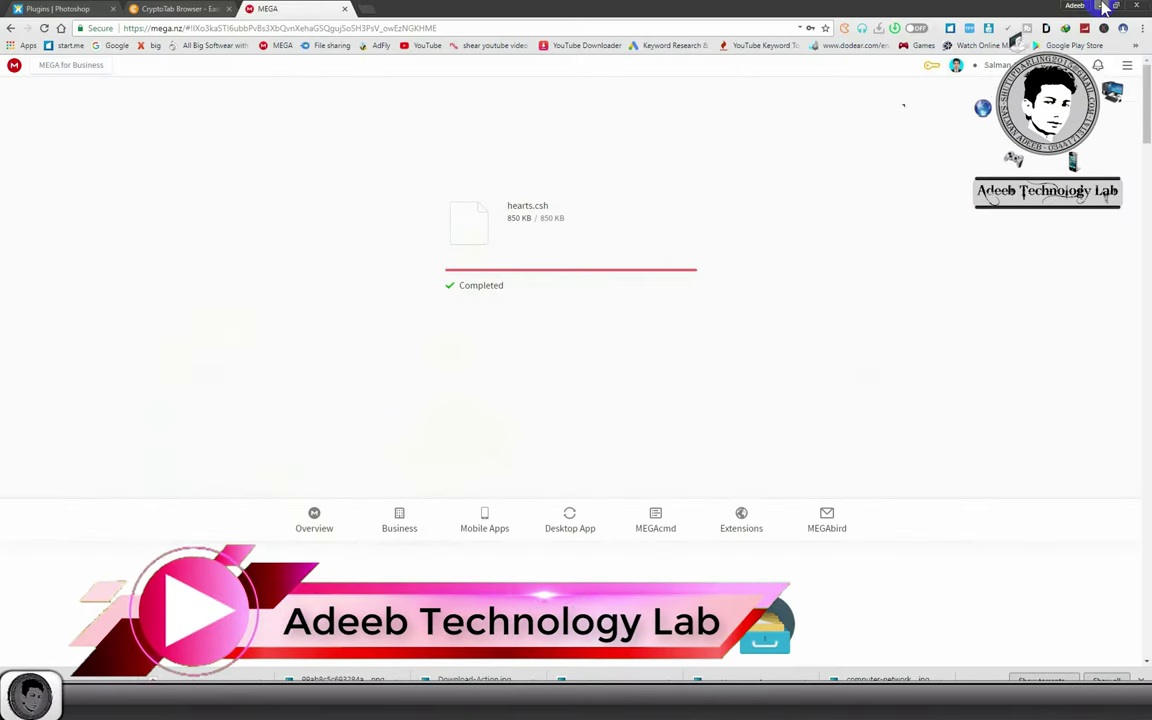
# Minimize Torch Browser and the uplord folder window to reveal the desktop.
pyautogui.click(1102, 6)
pyautogui.click(1107, 8)
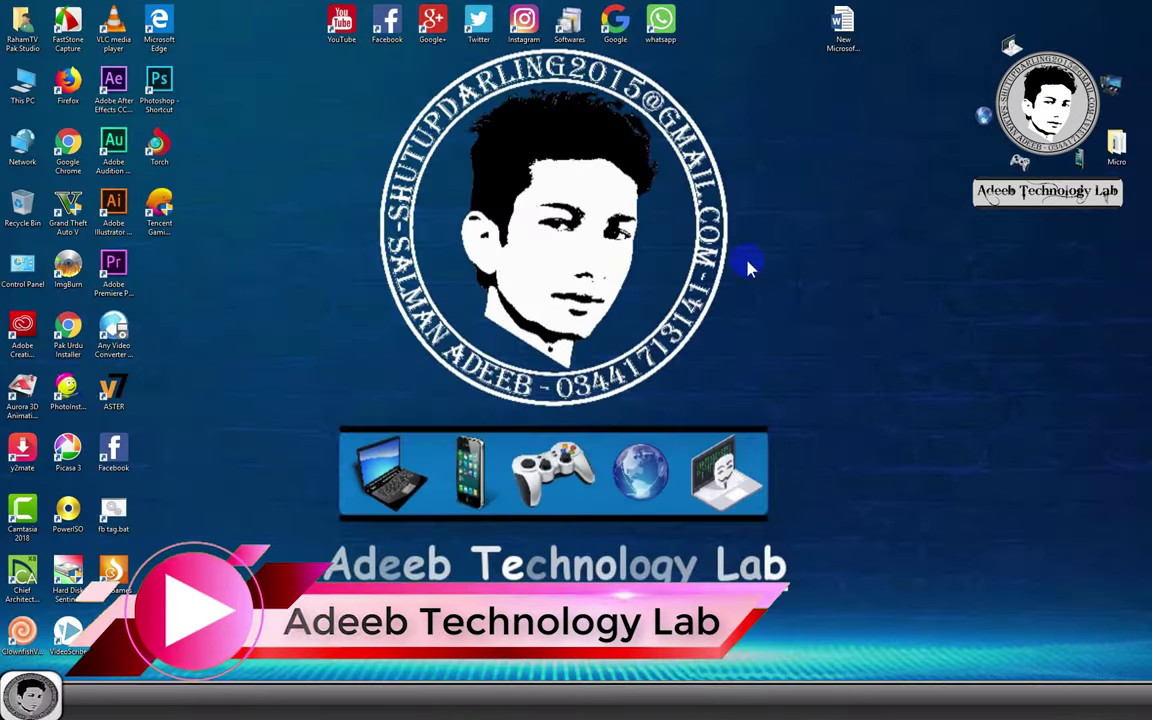